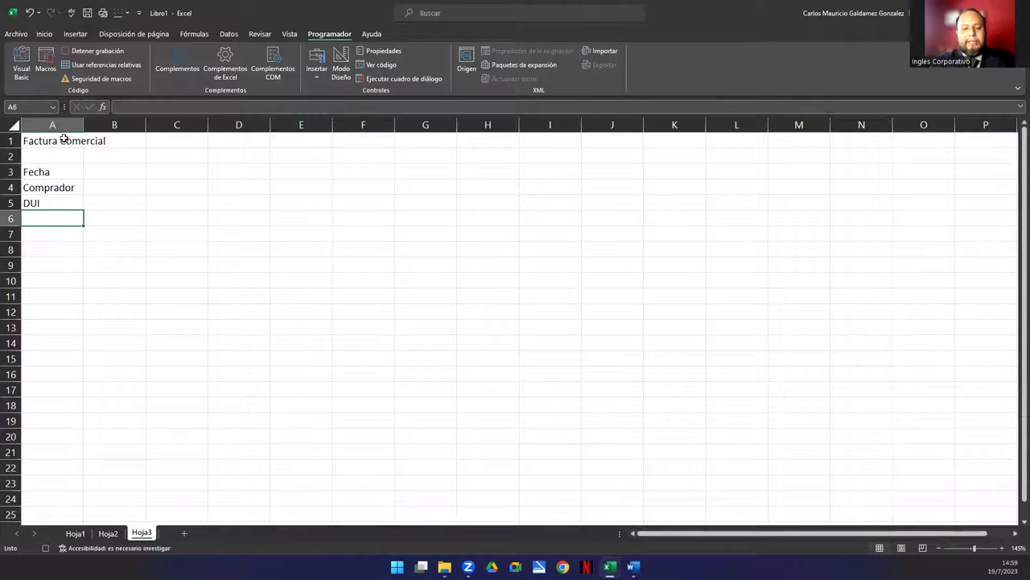
Add the labels Telefono in A6 and Email in A7 below DUI
text(Telefono)
key(Return)
text(E)
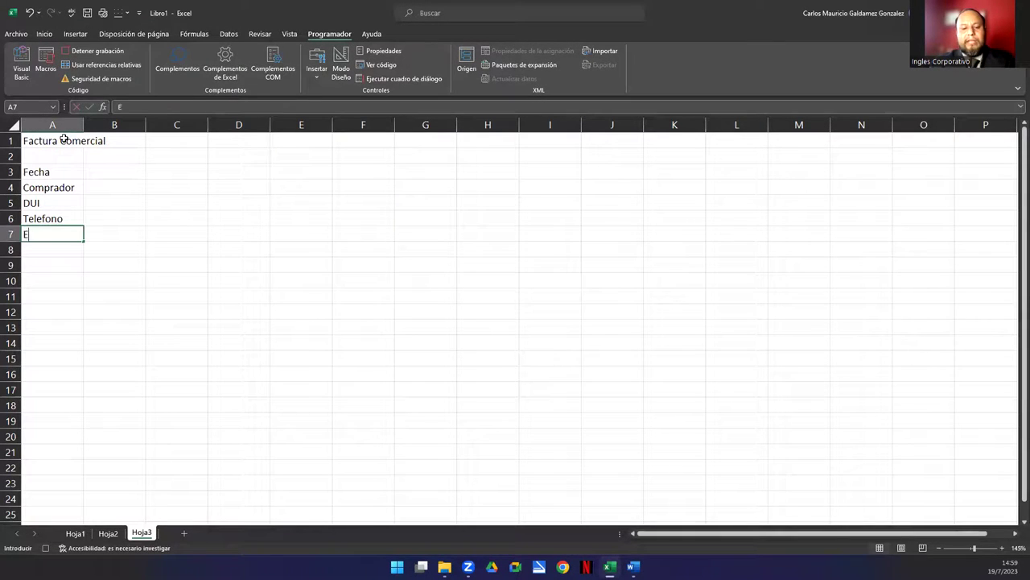
text(mail)
key(Return)
key(Return)
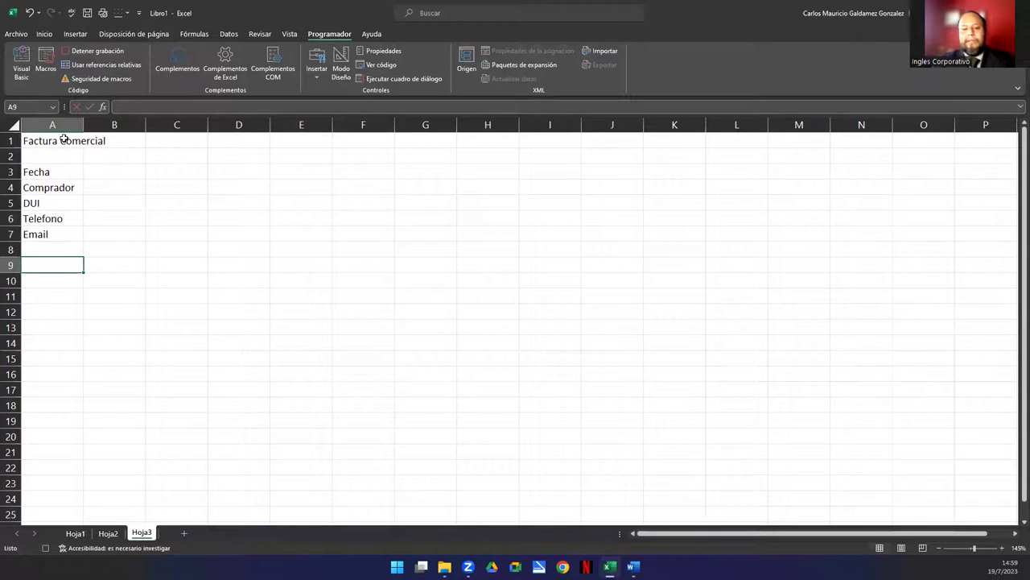
Enter the table headers #, Codigo, Cantidad, Descripcion, Precio/U and Subtotal across A9:F9
text(#)
key(Tab)
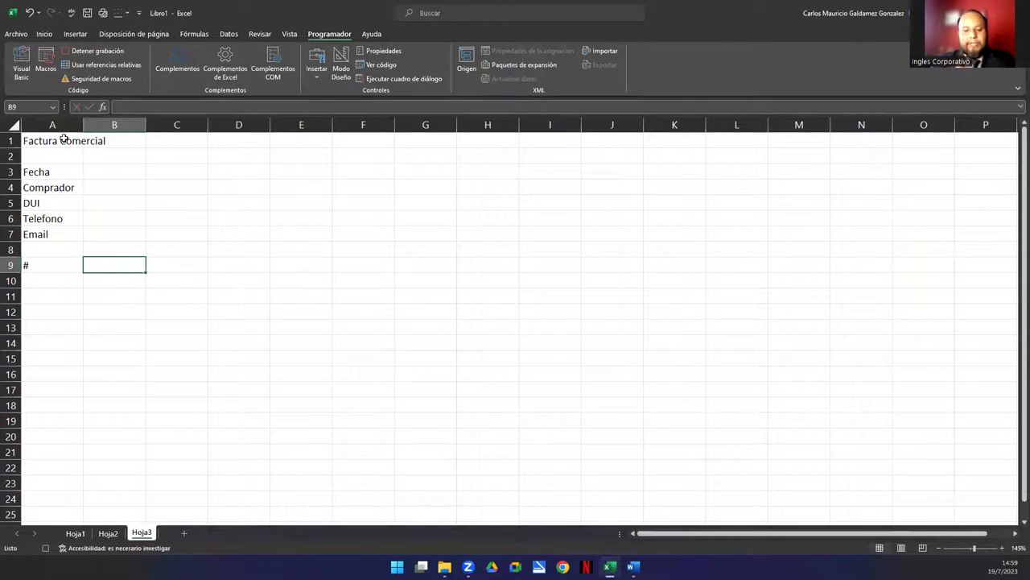
text(Codigo)
key(Tab)
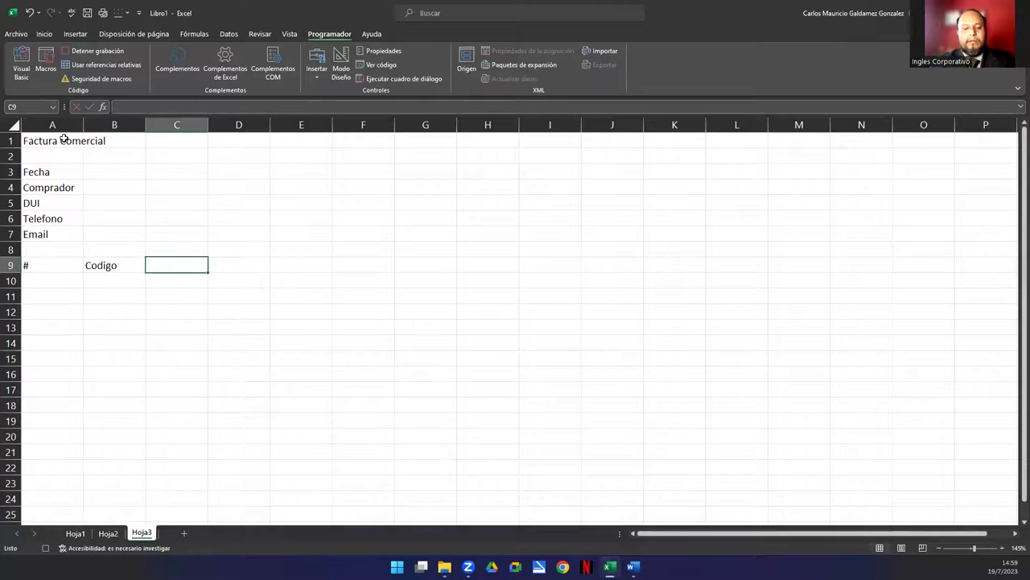
text(Cantidad)
key(Tab)
text(Descripcio)
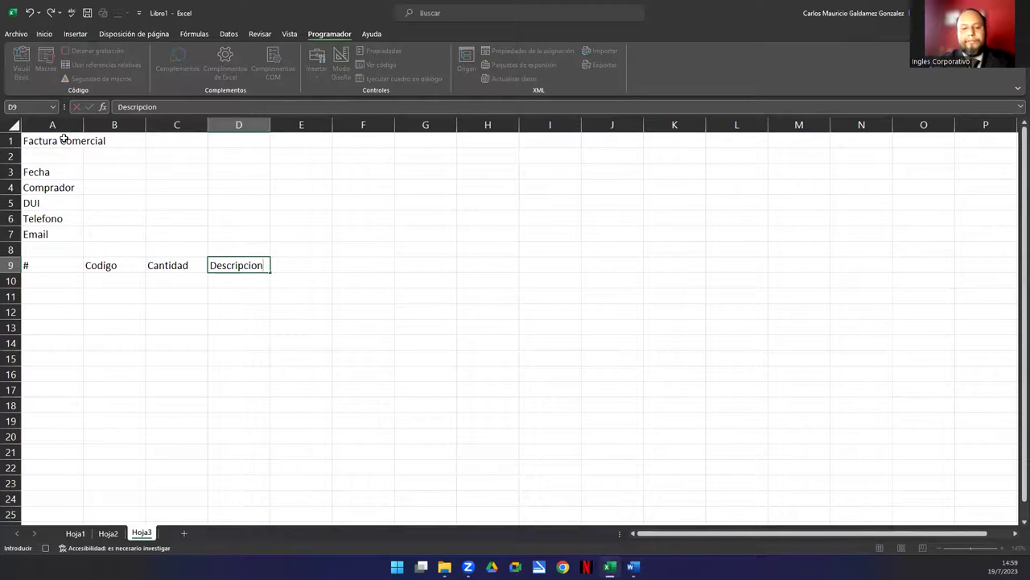
key(Tab)
text(Precio/)
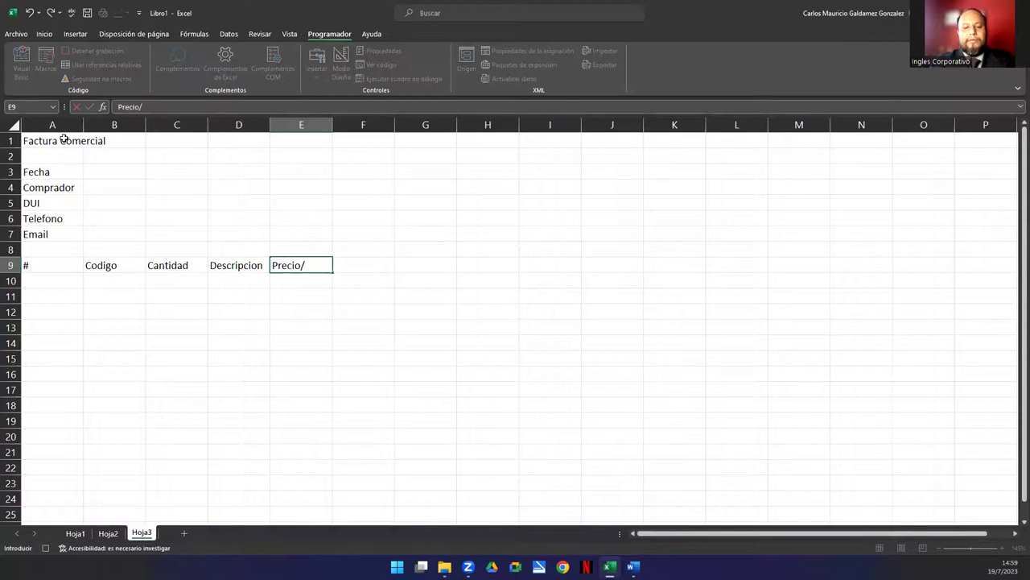
text(U)
key(Tab)
text(Subtot)
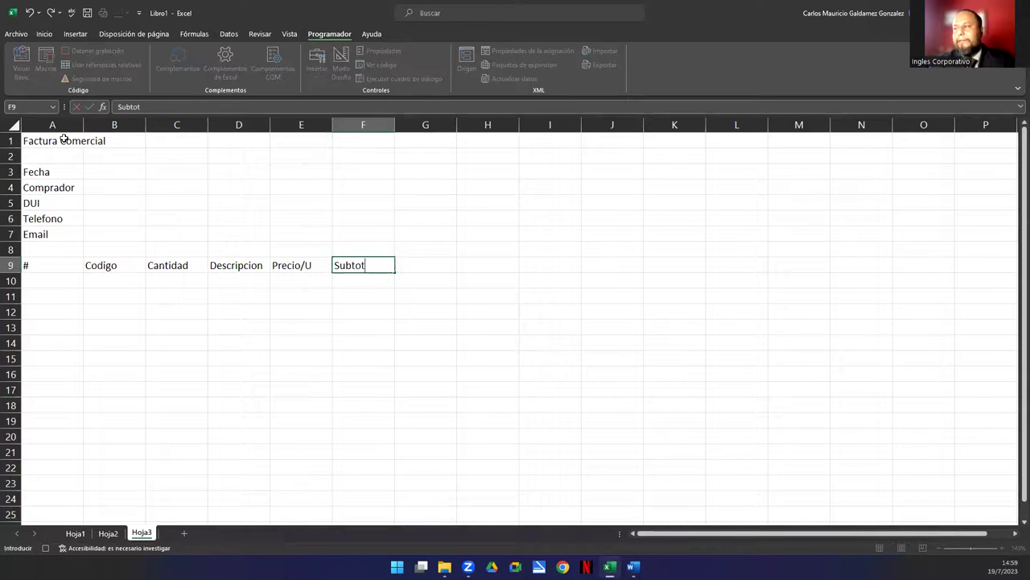
text(al)
key(Return)
Number the item rows 1 to 10 in A10:A19 with a filled series and narrow column A to fit them
text(1)
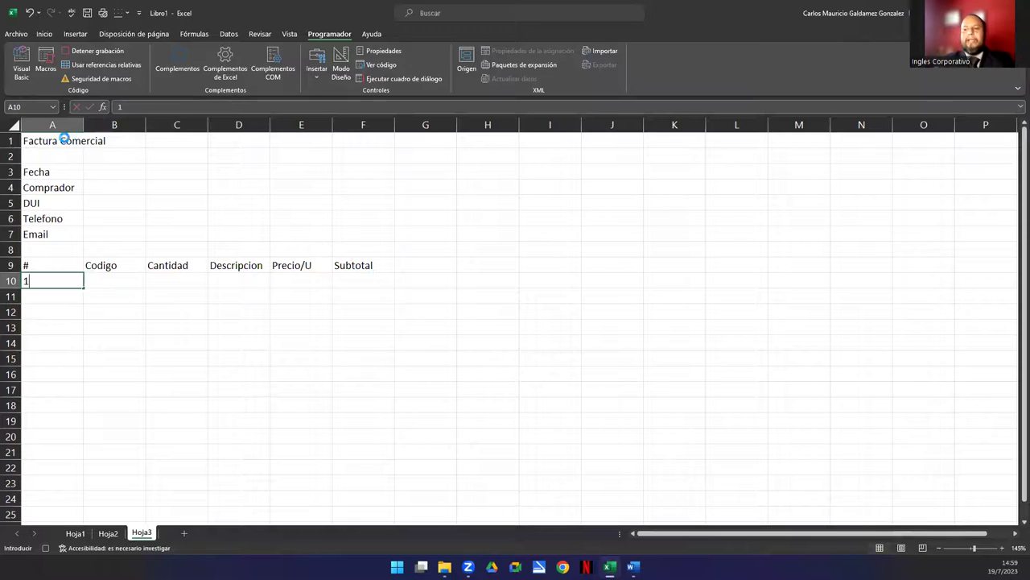
key(Return)
text(2)
key(Return)
key(Up)
key(Up)
key(shift+Down)
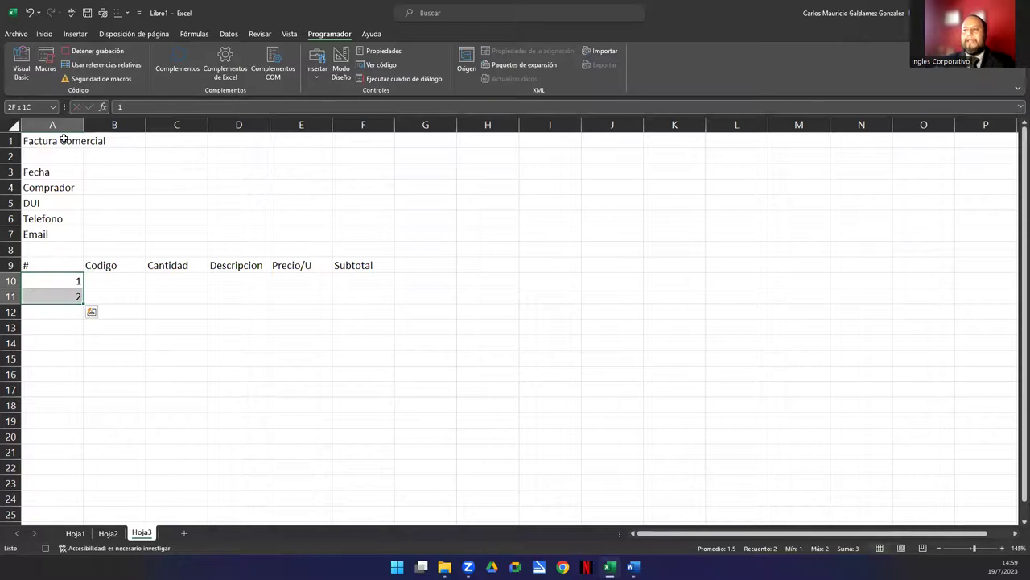
drag(84, 306, 66, 431)
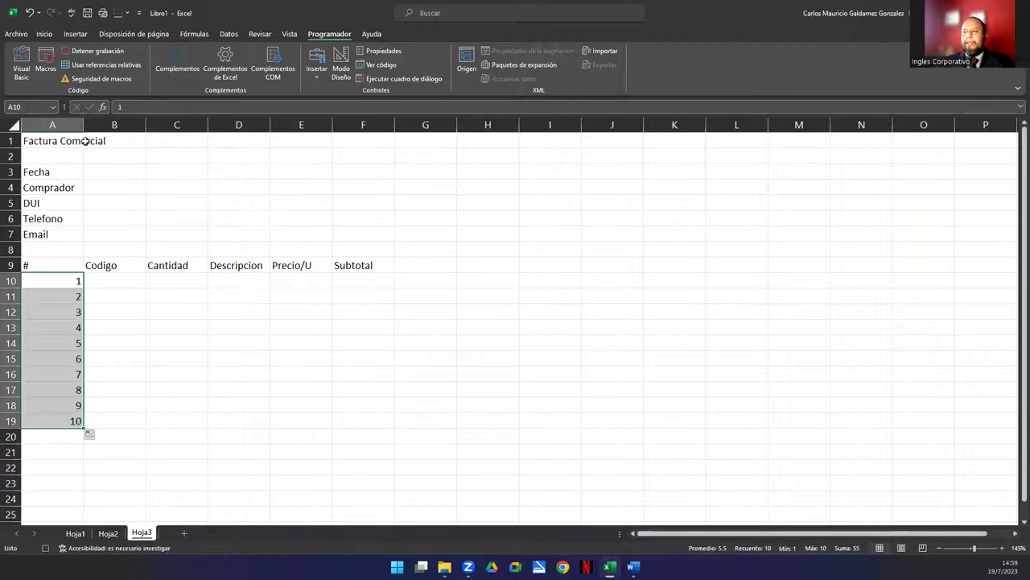
drag(53, 127, 38, 127)
Apply all borders to the item table A9:F19 and the totals block E20:F22
drag(27, 265, 313, 412)
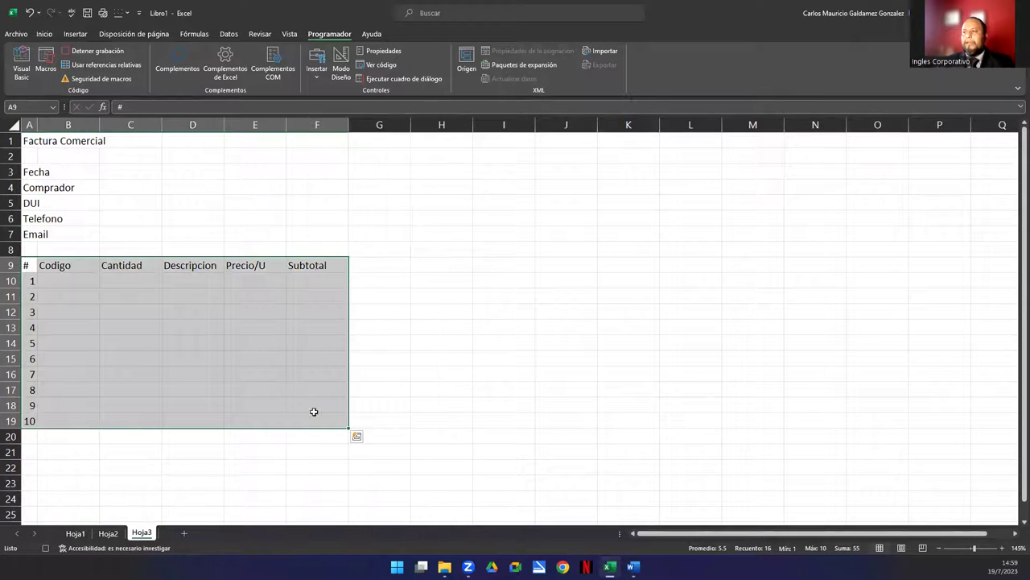
click(44, 34)
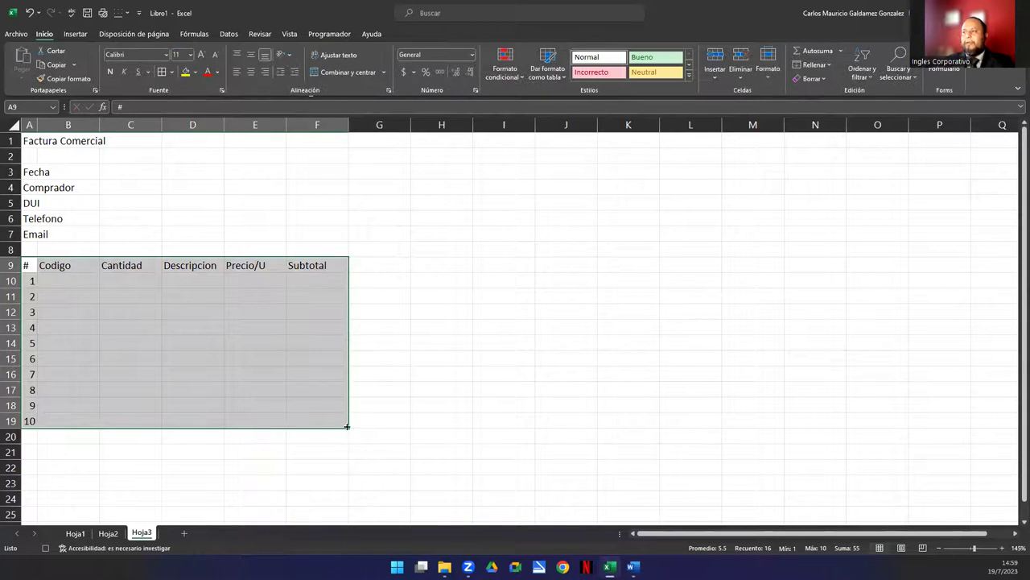
drag(265, 437, 306, 472)
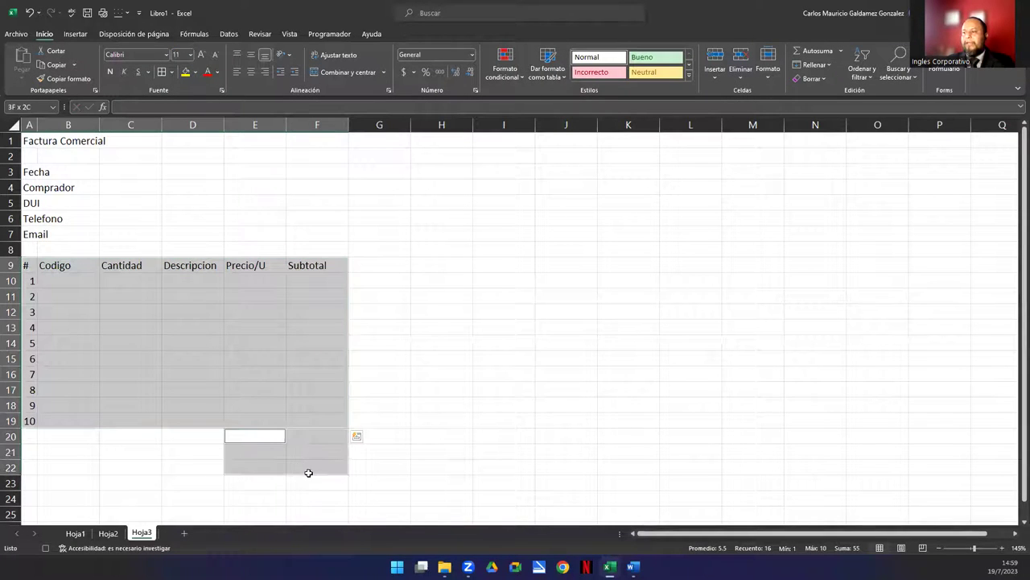
click(162, 71)
Apply the accounting number format to E10:F19 and F20:F22
click(308, 285)
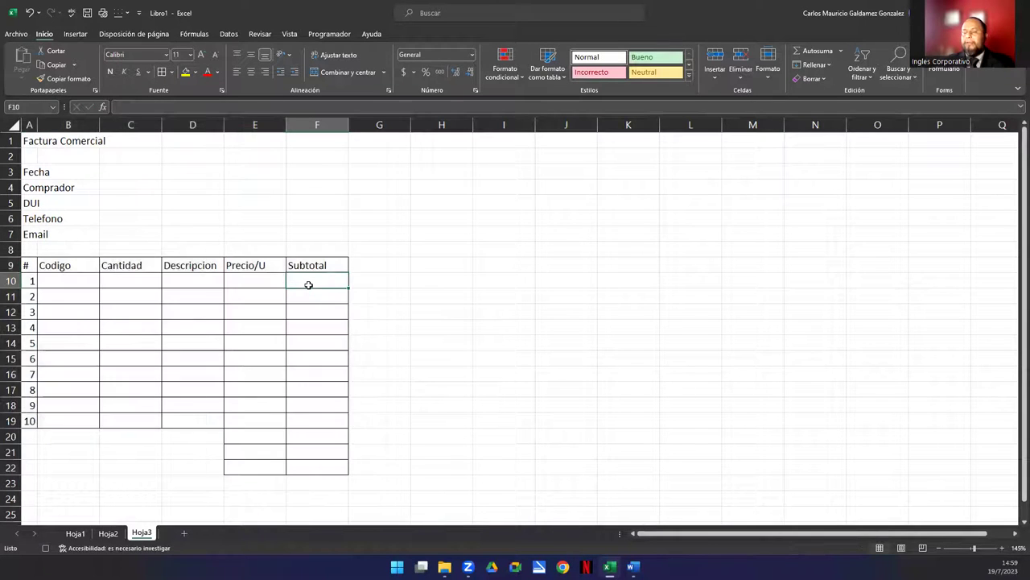
mouse_move(271, 289)
mouse_down()
mouse_move(265, 301)
mouse_move(309, 421)
mouse_move(307, 464)
mouse_up()
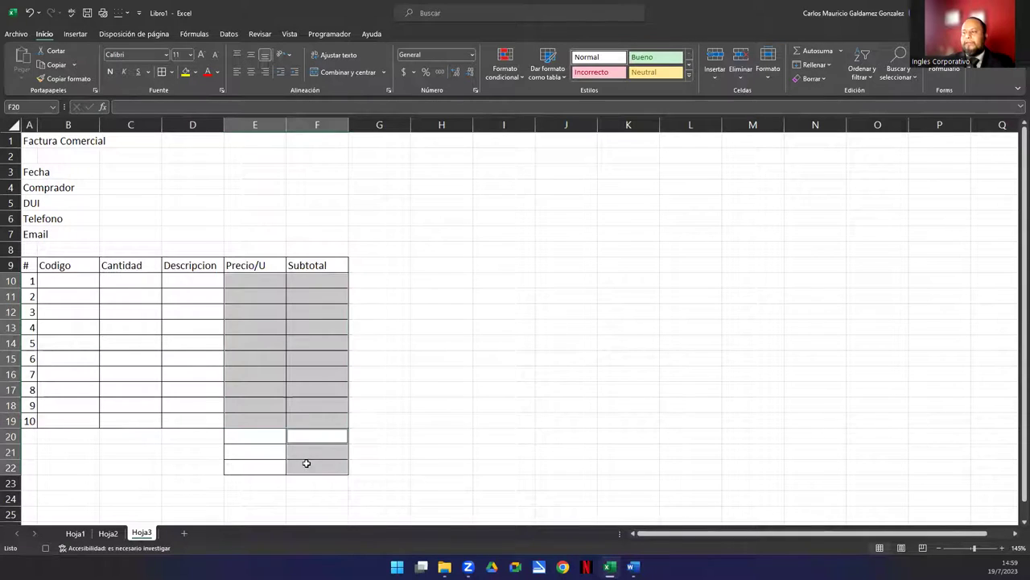
click(403, 72)
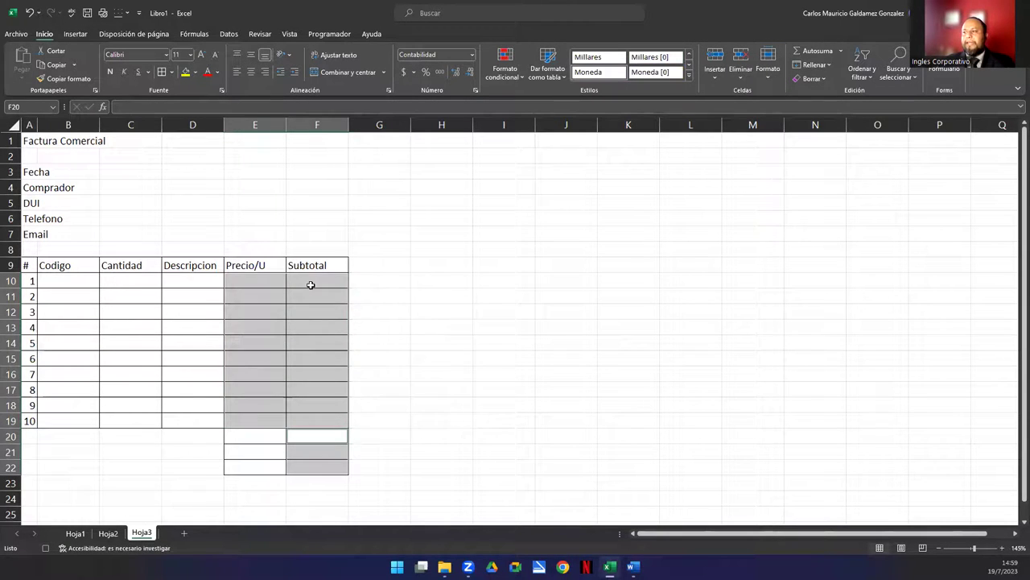
Calculate the first item's subtotal in F10 with =C10*E10 and fill the formula down to F19
click(311, 285)
text(=)
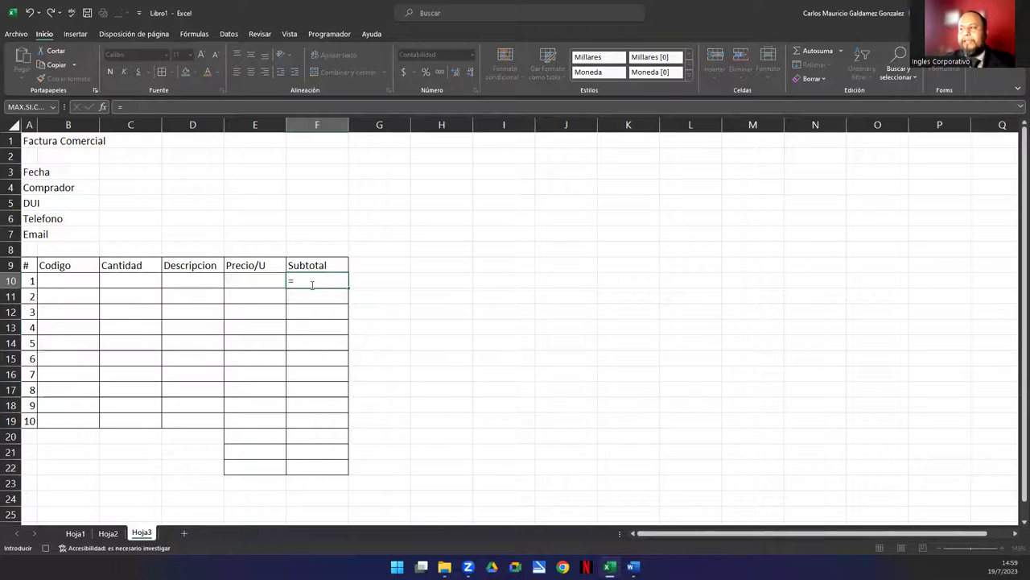
key(Left)
key(Left)
key(Left)
text(*)
key(Left)
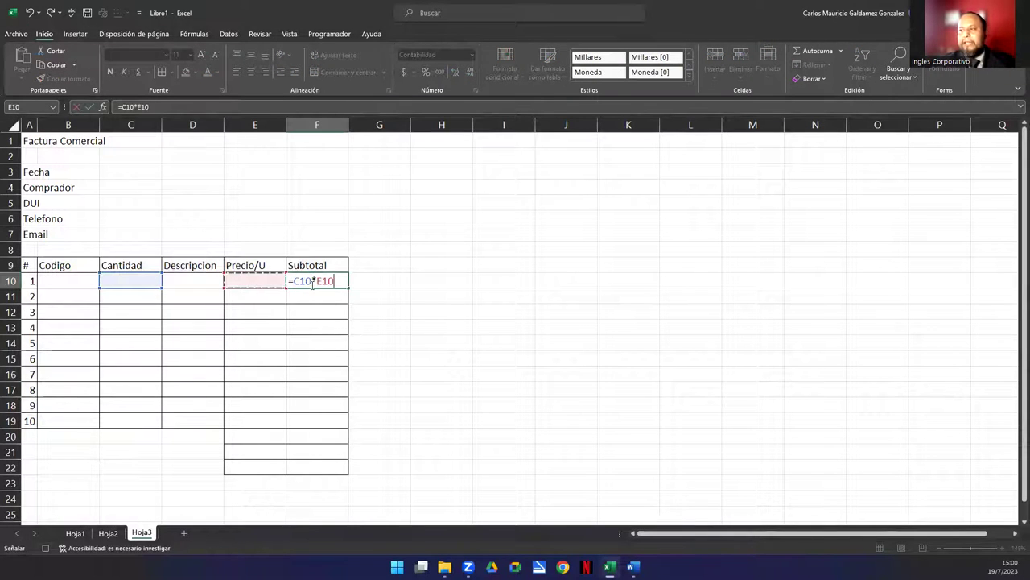
key(Return)
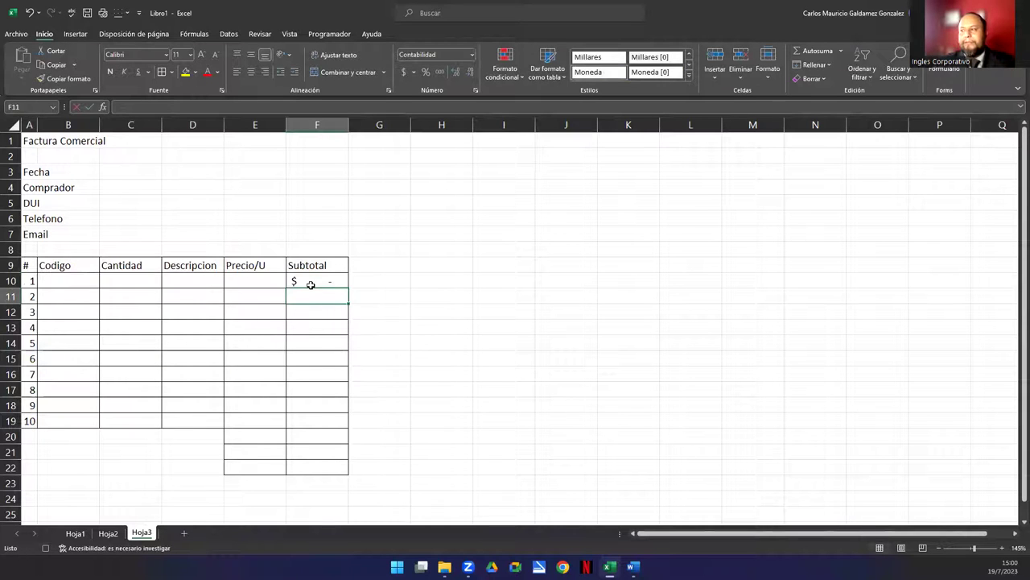
click(311, 285)
drag(348, 304, 328, 427)
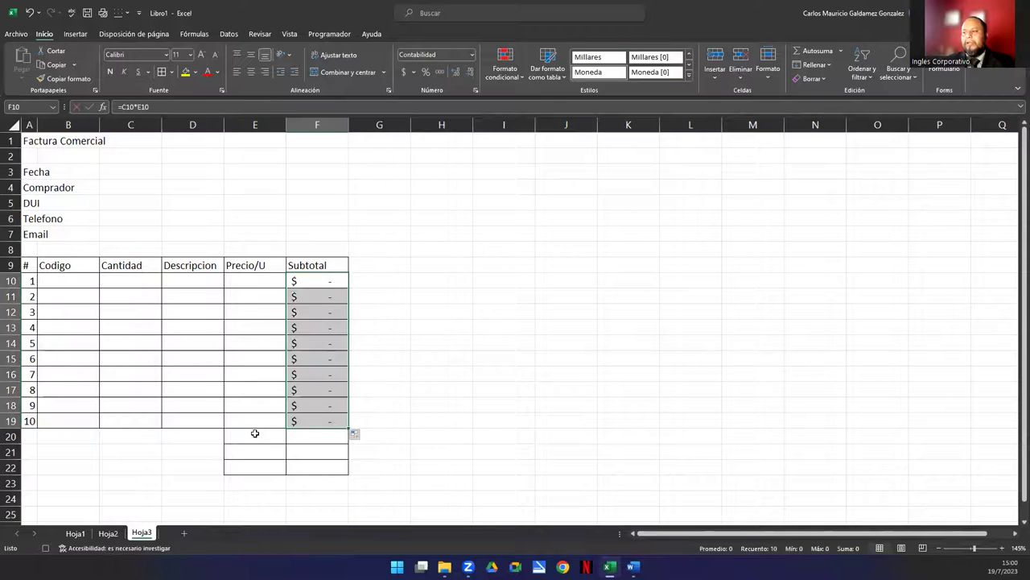
Label the totals rows Sub total 1, IVA and Total final in E20:E22
click(254, 433)
text(Sub total 1)
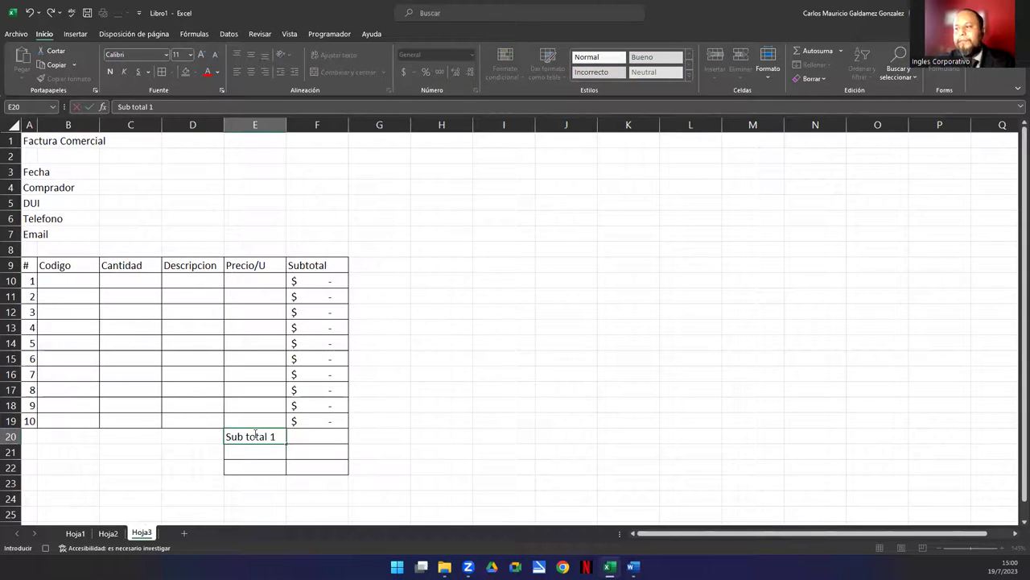
key(Return)
text(IVA)
key(Return)
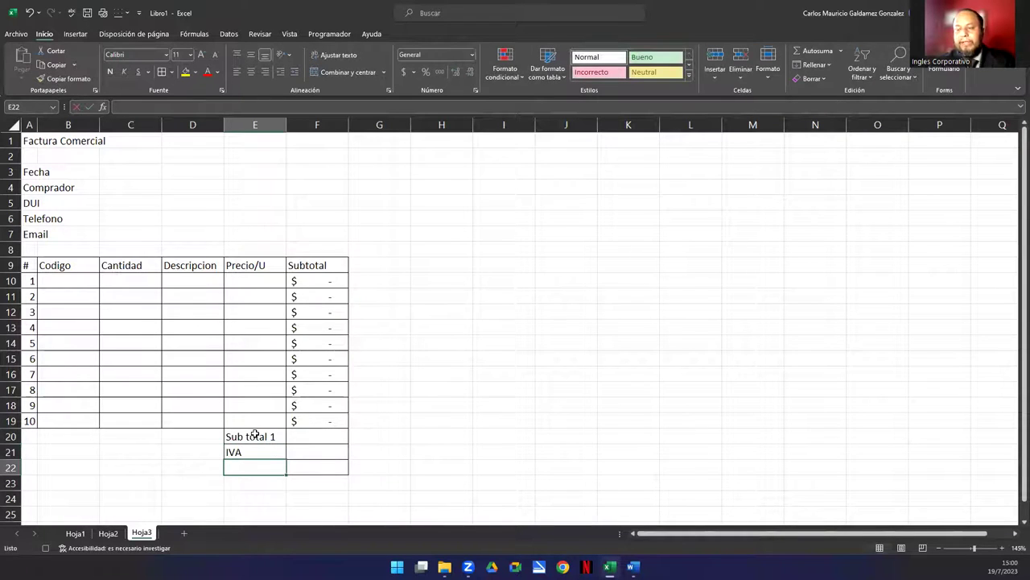
text(Tota)
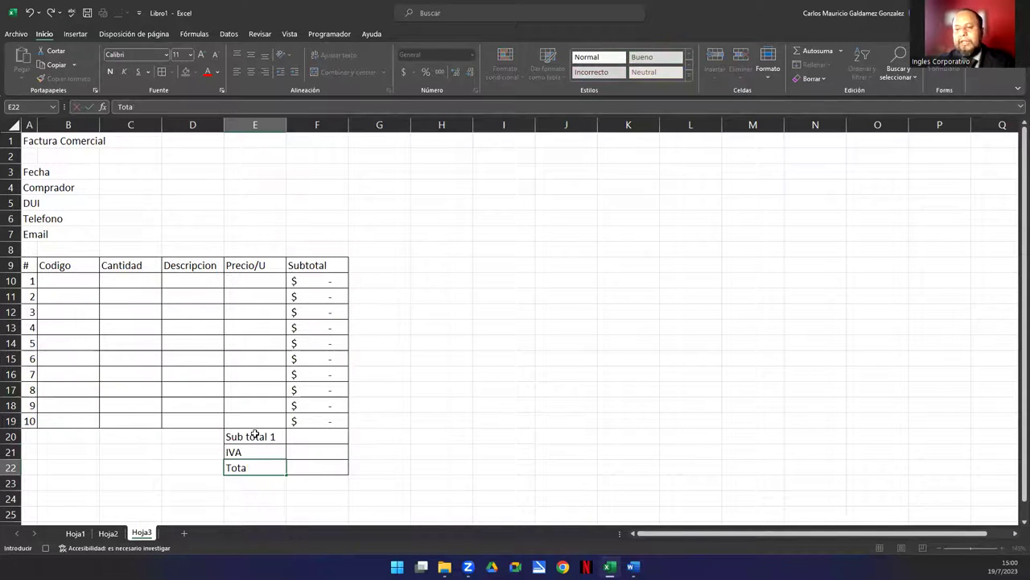
text(l final)
key(Return)
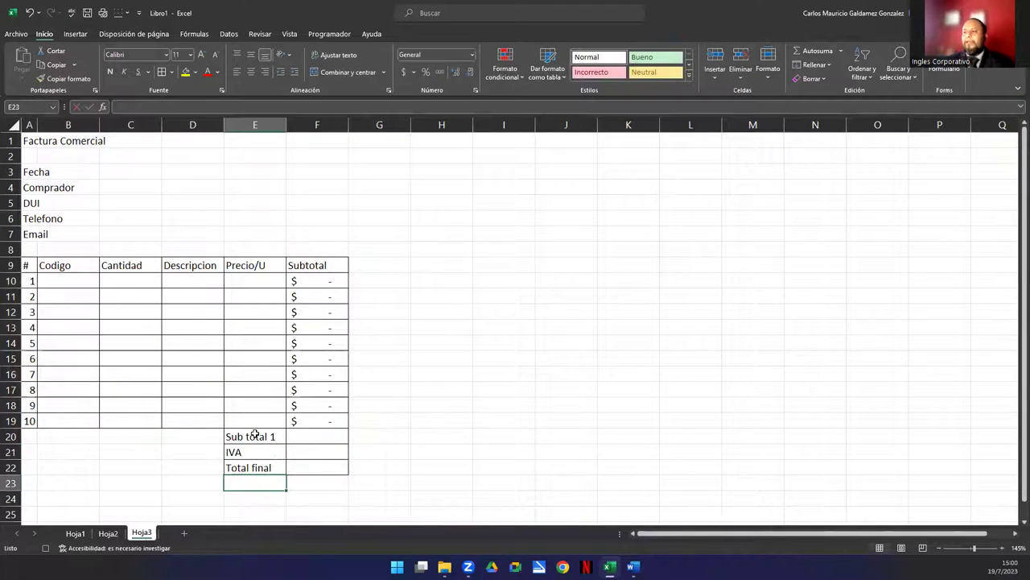
Sum the item subtotals in F20 with =suma(F10:F19)
click(300, 437)
text(=)
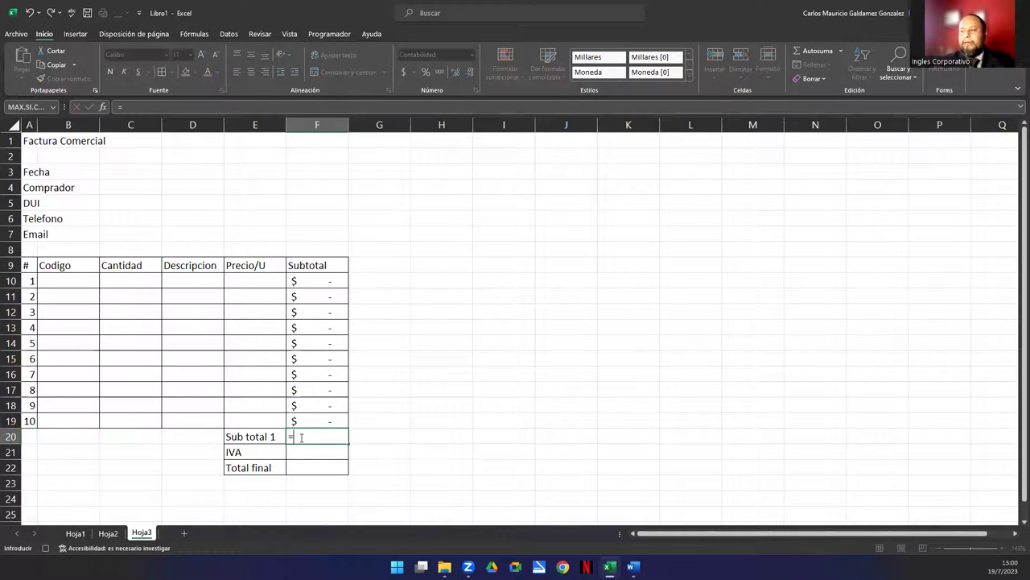
text(suma()
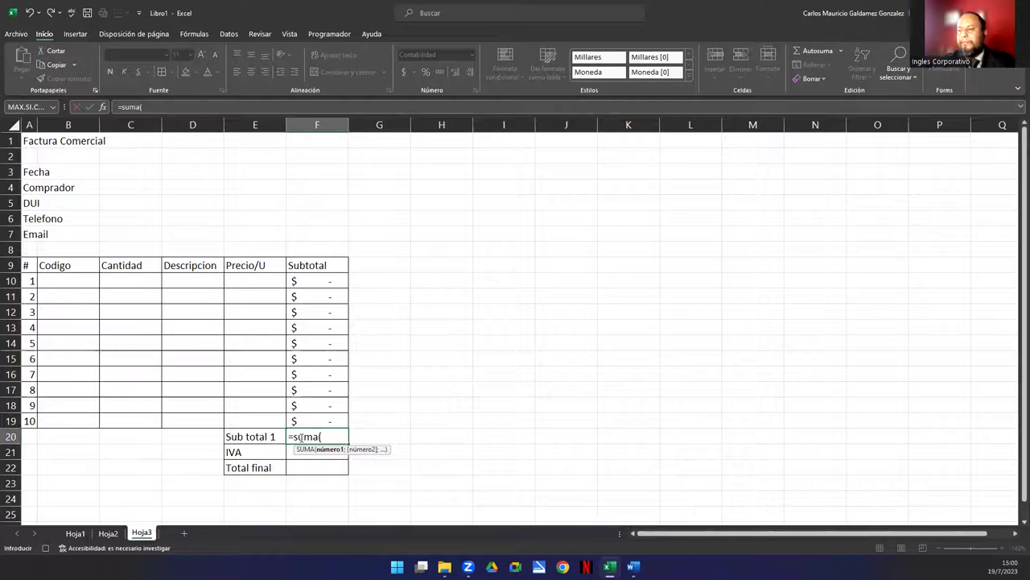
key(Return)
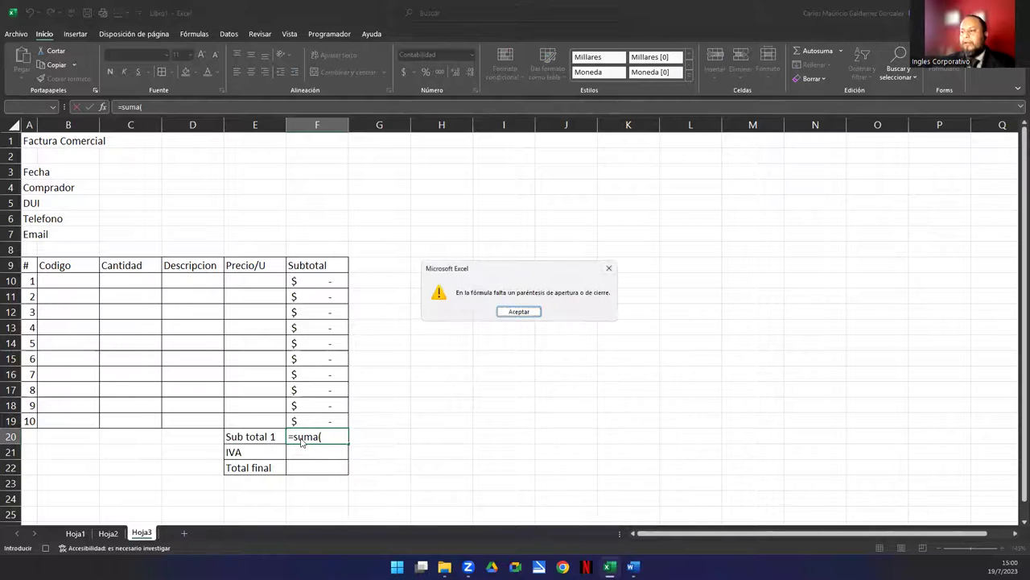
click(516, 313)
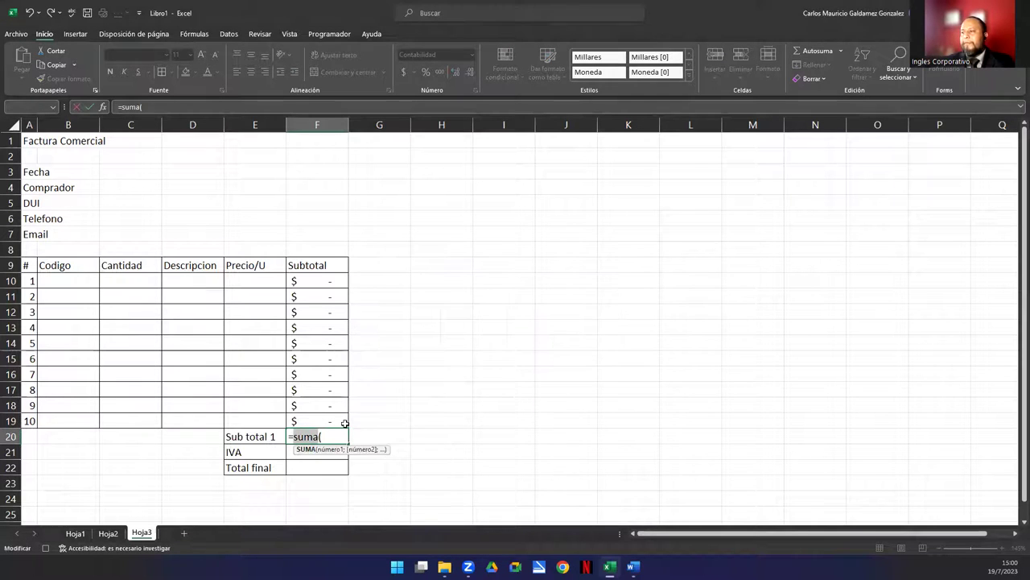
drag(305, 282, 310, 418)
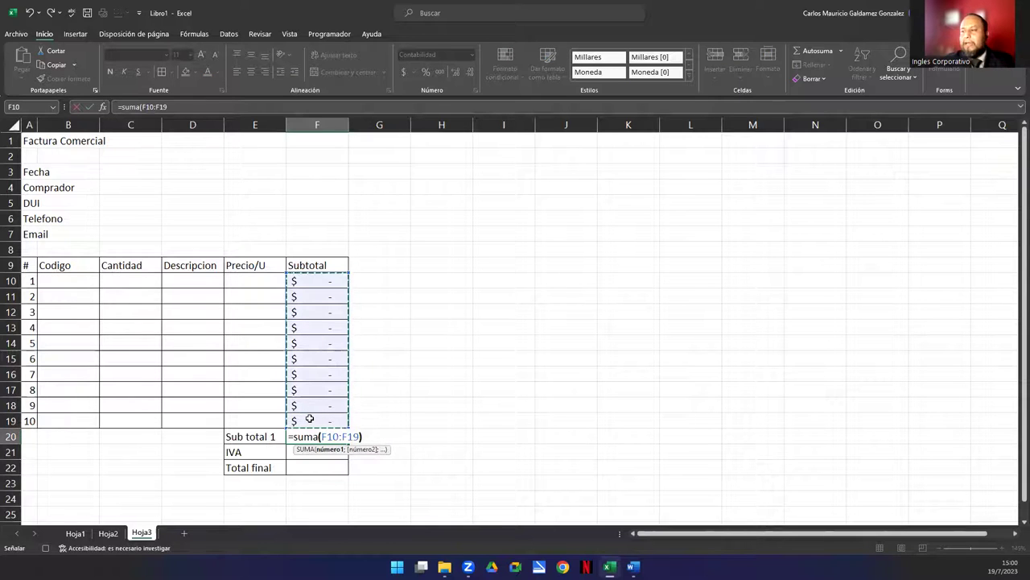
text())
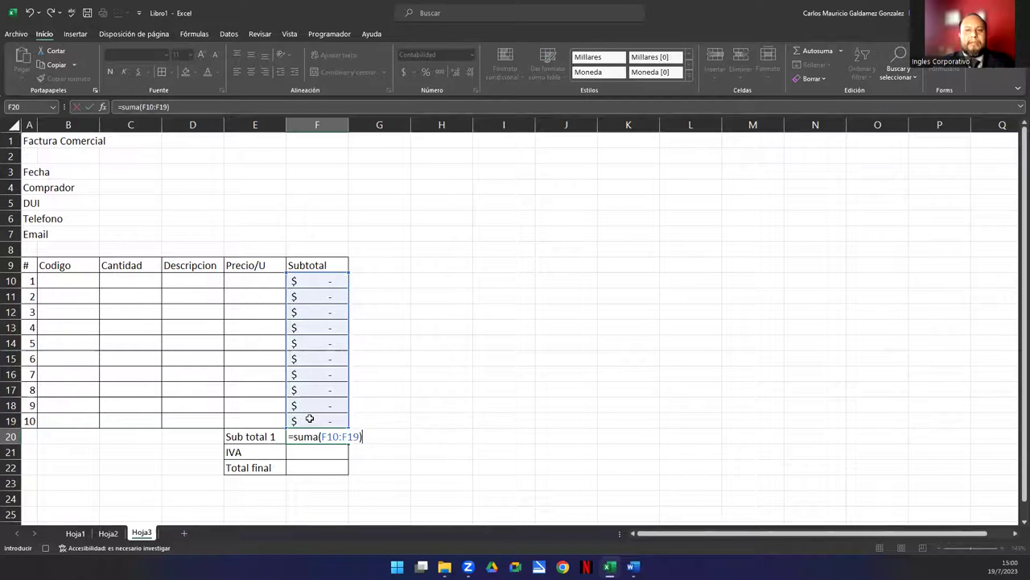
key(Return)
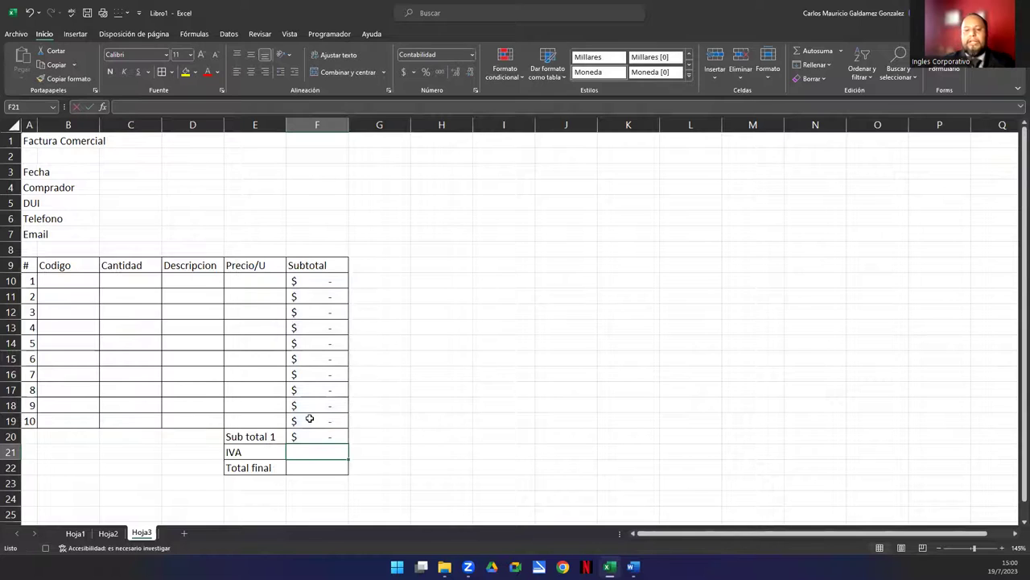
Calculate the IVA in F21 with the formula =F20*13%
text(=)
key(Up)
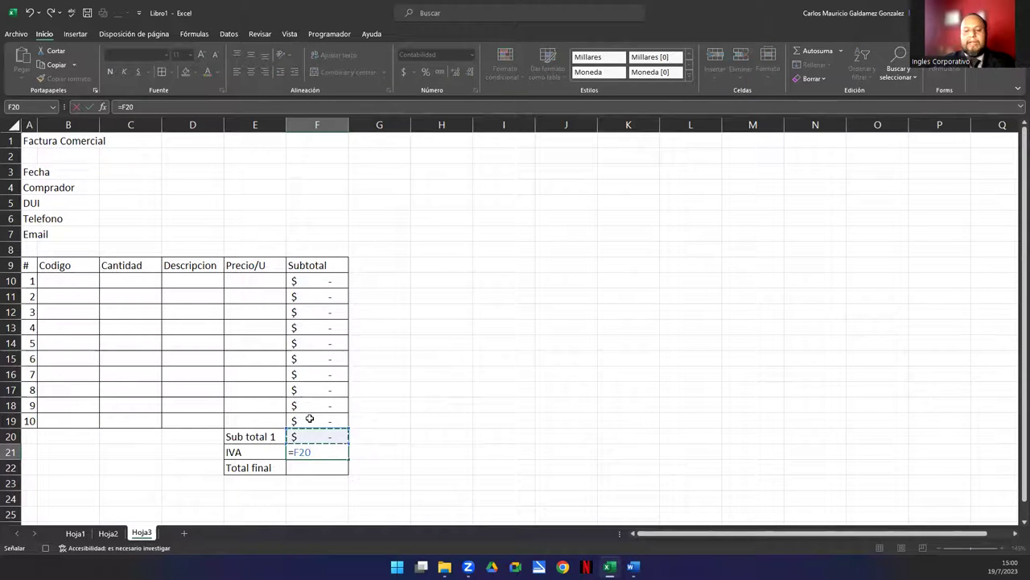
text(*13%)
key(Return)
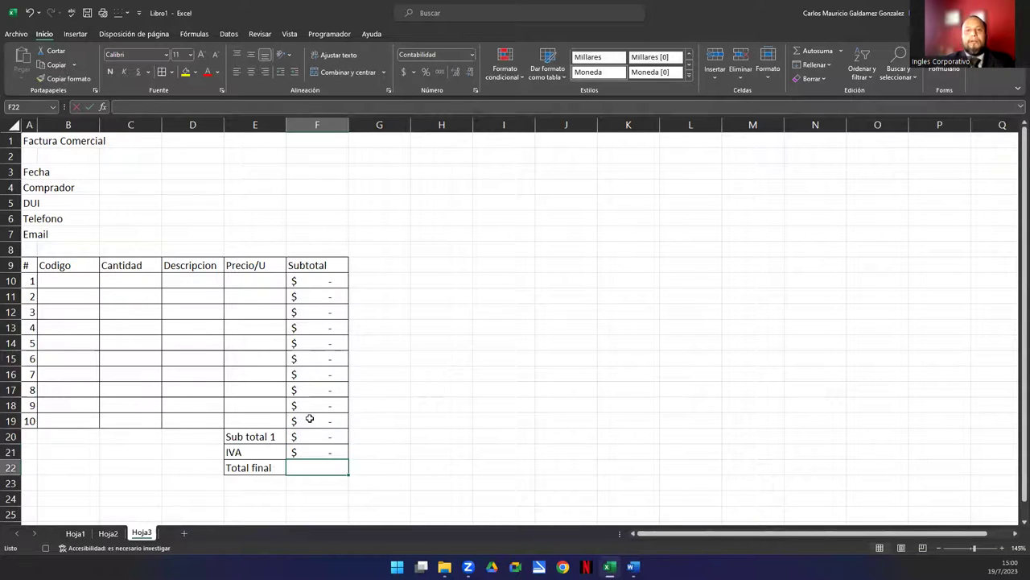
Calculate the Total final in F22 with the formula =F20+F21
text(=)
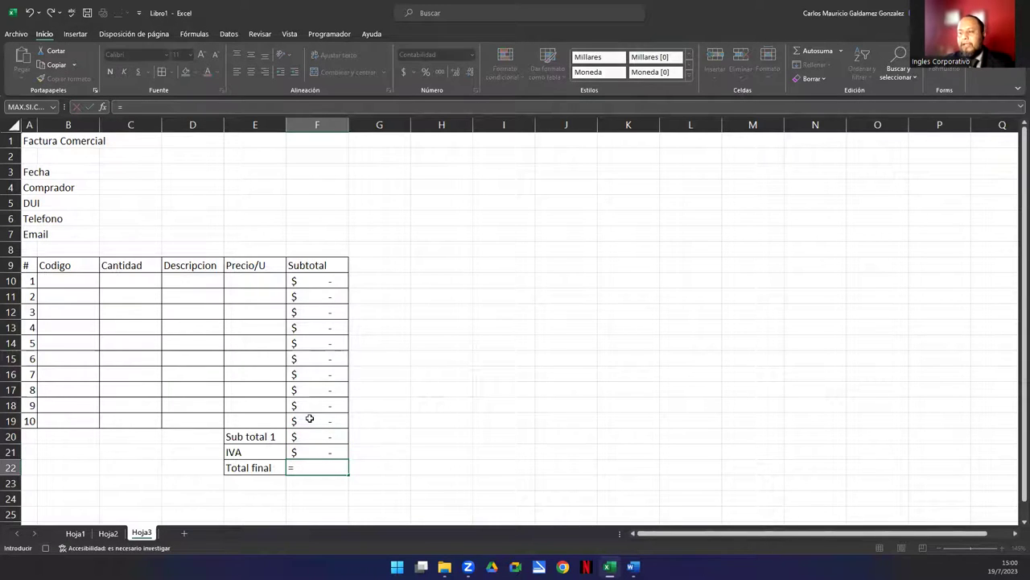
key(Up)
key(Up)
text(+)
key(Up)
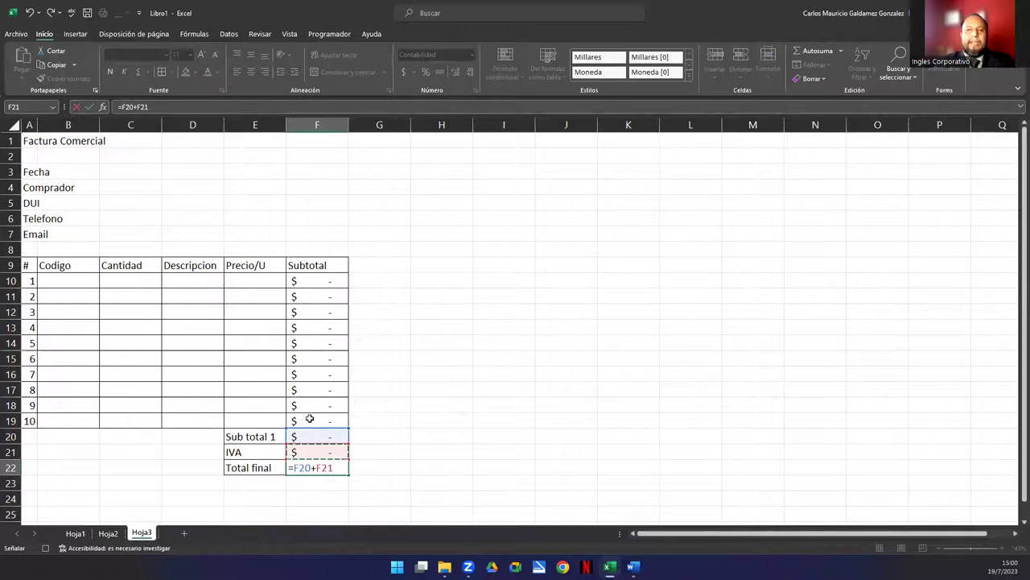
key(Return)
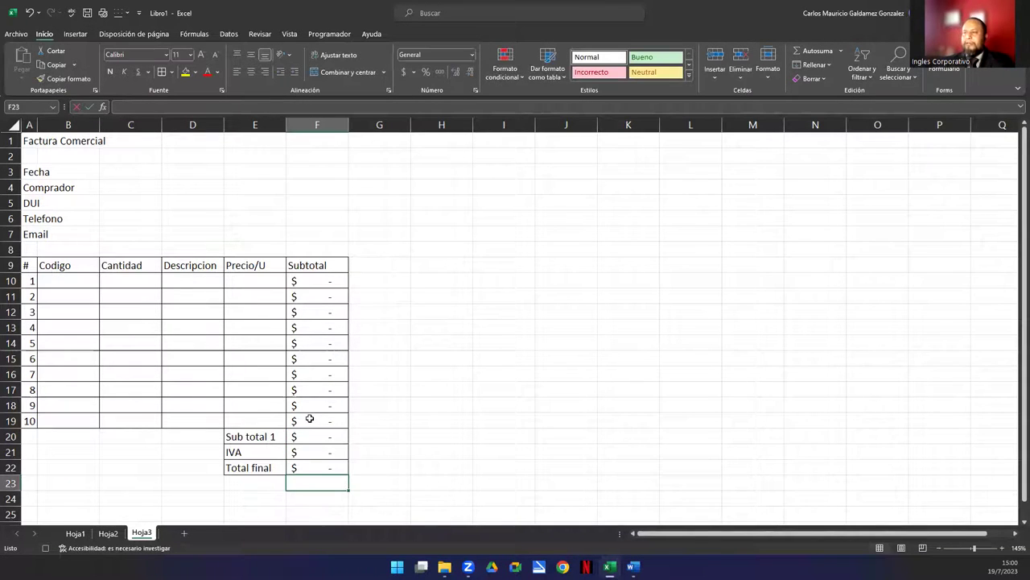
Format the table header row A9:F9 with centered bold text and a light green theme fill
drag(35, 261, 297, 260)
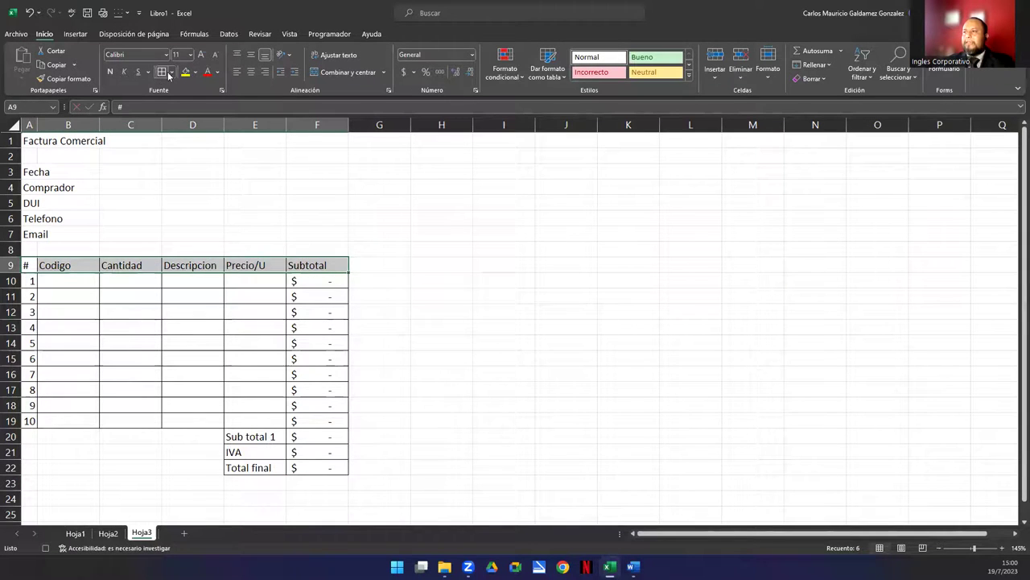
click(252, 72)
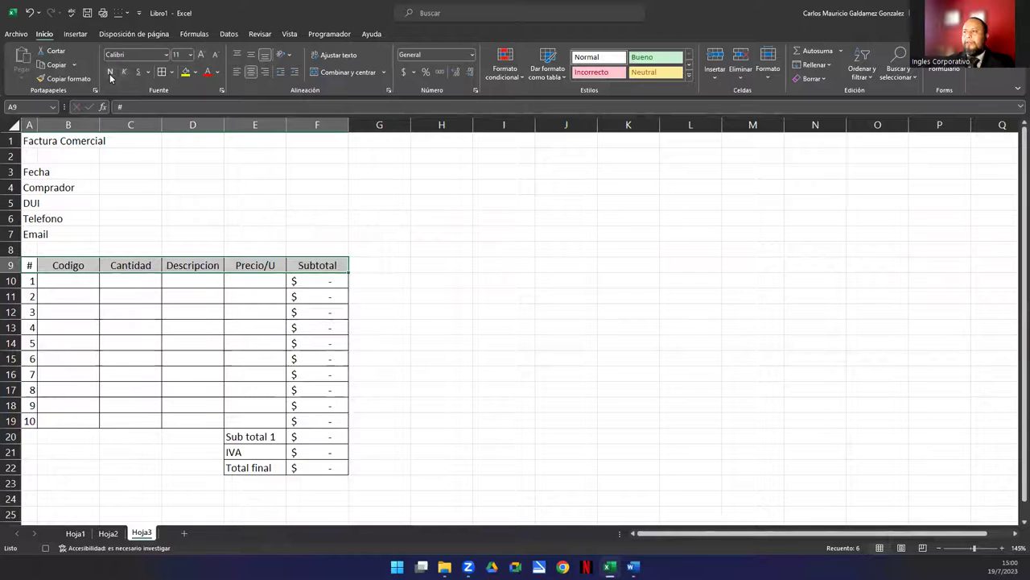
key(ctrl+n)
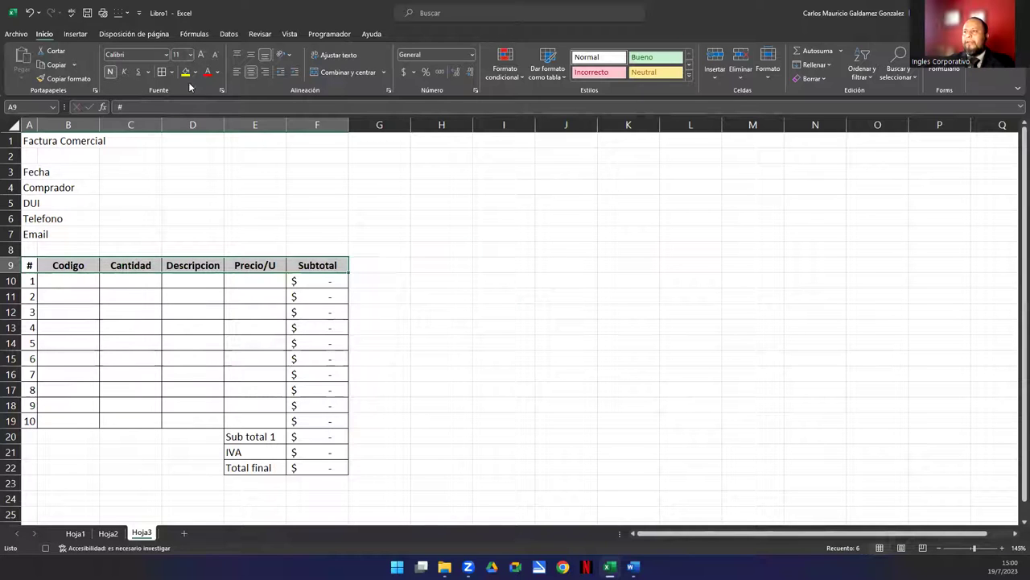
click(195, 72)
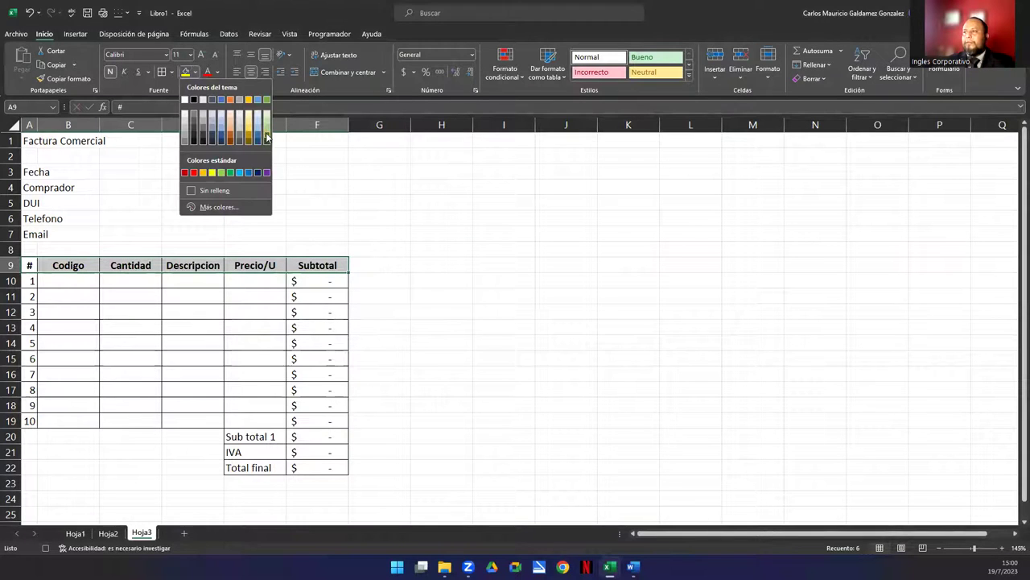
click(267, 127)
click(95, 280)
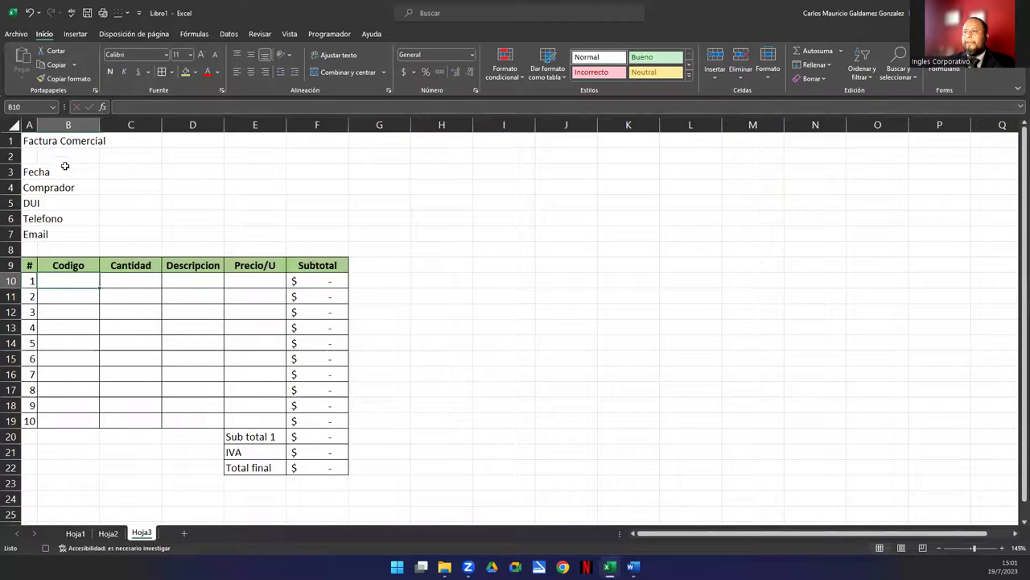
Merge and center the title Factura Comercial across A1:F1 and enlarge its font to 18 points
click(32, 138)
click(251, 72)
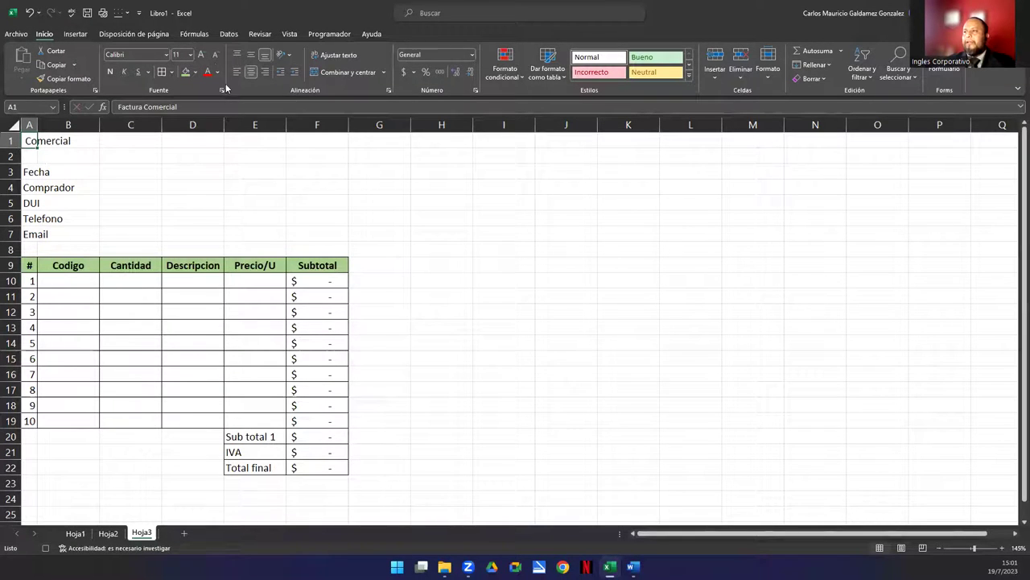
drag(29, 140, 313, 141)
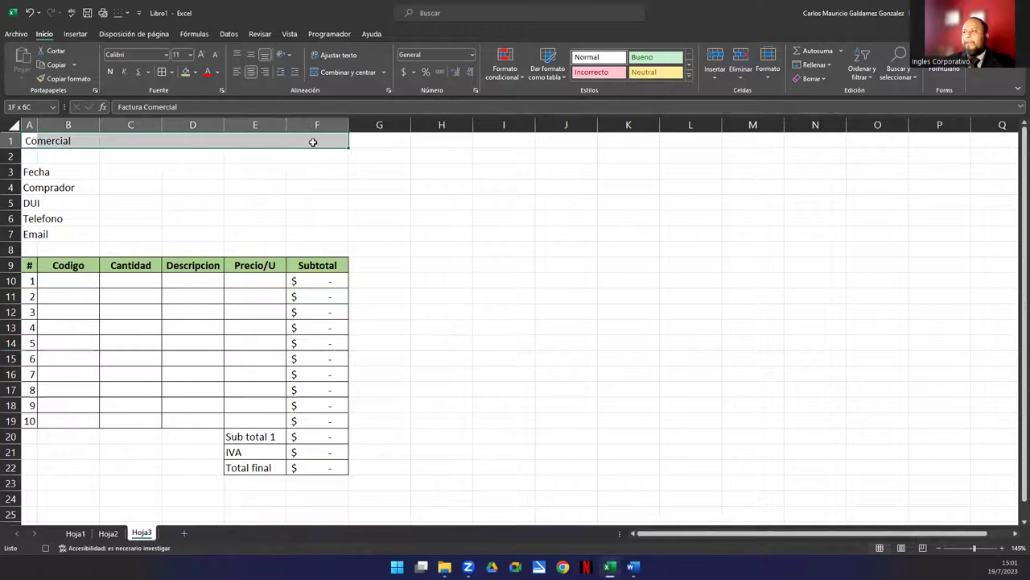
click(313, 72)
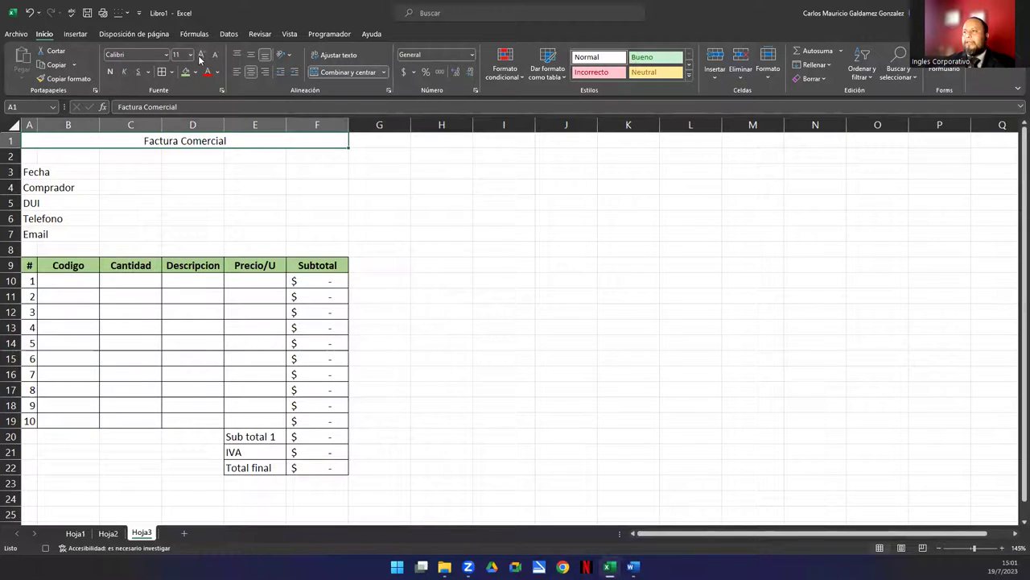
click(201, 55)
click(200, 55)
click(200, 54)
click(200, 55)
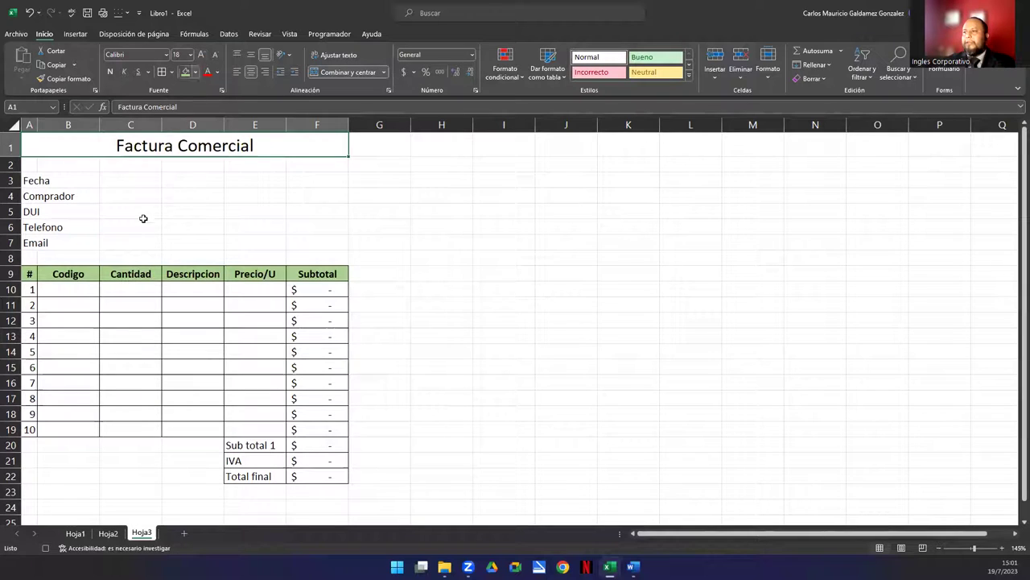
Merge and center each customer data label from Fecha to Email across columns A and B in rows 3 to 7
click(48, 181)
drag(44, 181, 32, 240)
drag(28, 180, 56, 177)
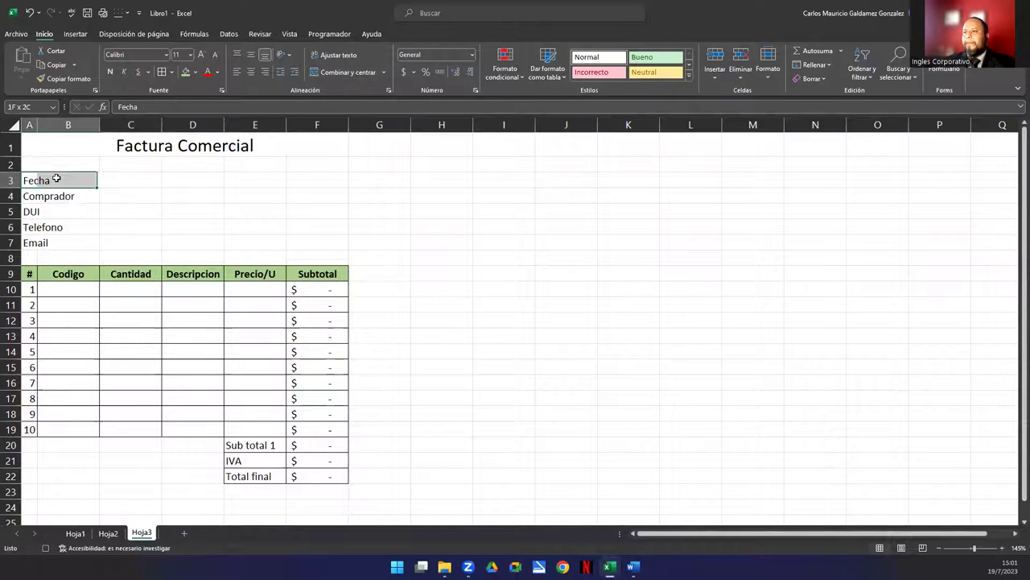
click(329, 73)
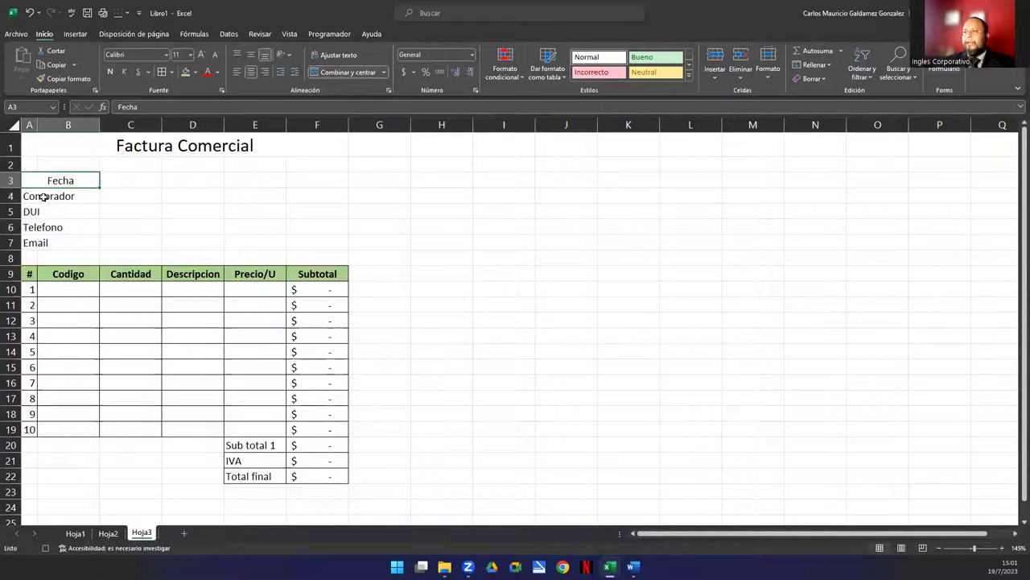
click(30, 197)
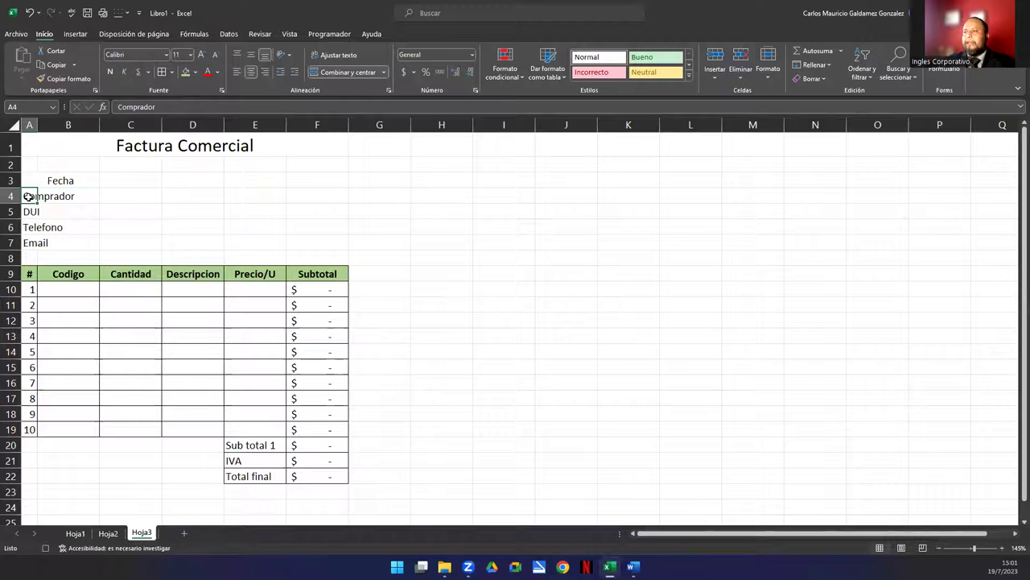
click(328, 72)
drag(30, 212, 80, 242)
click(328, 73)
click(62, 227)
click(338, 72)
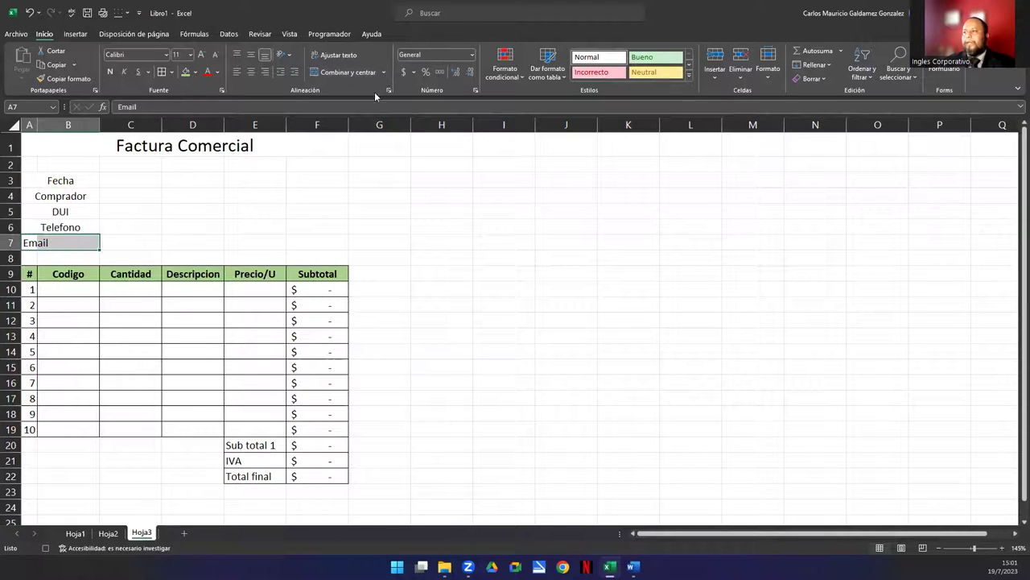
click(330, 73)
Add a bottom border to C3:F3 and fill it down to row 7 as writing lines
drag(123, 180, 291, 181)
click(172, 73)
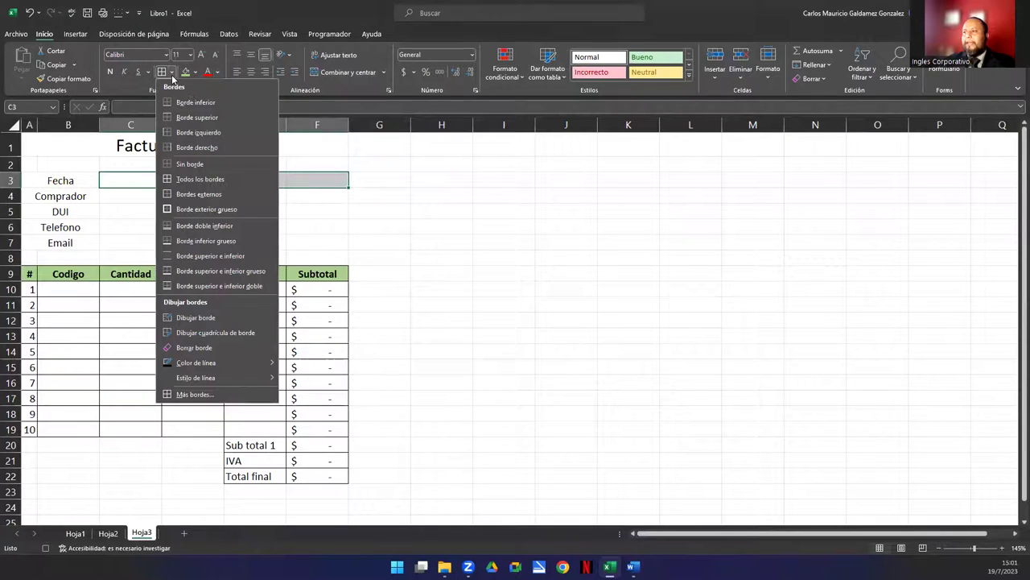
click(193, 102)
drag(348, 187, 352, 239)
click(197, 229)
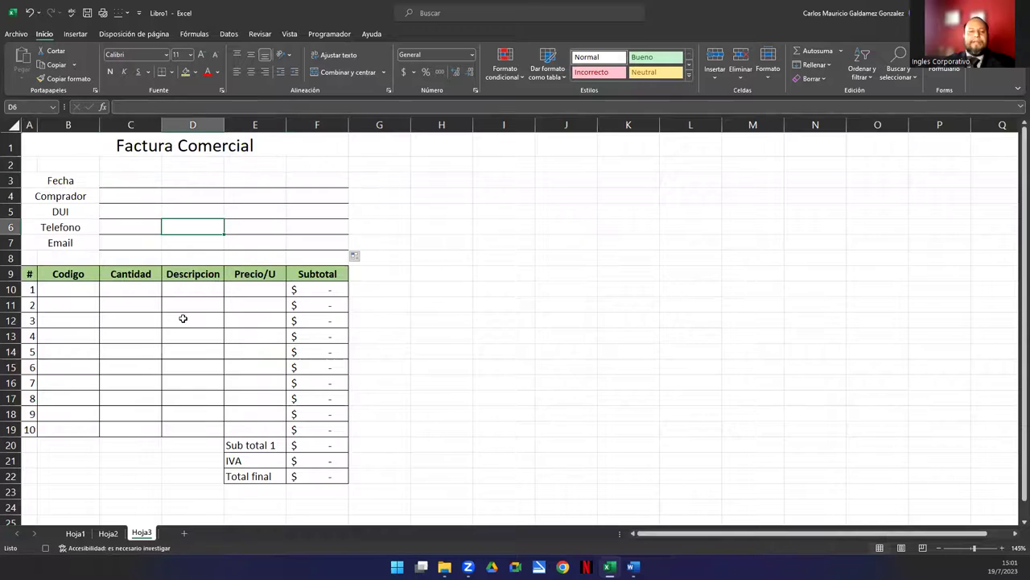
Select the first Codigo cell, B10, and stop the macro recording
click(71, 181)
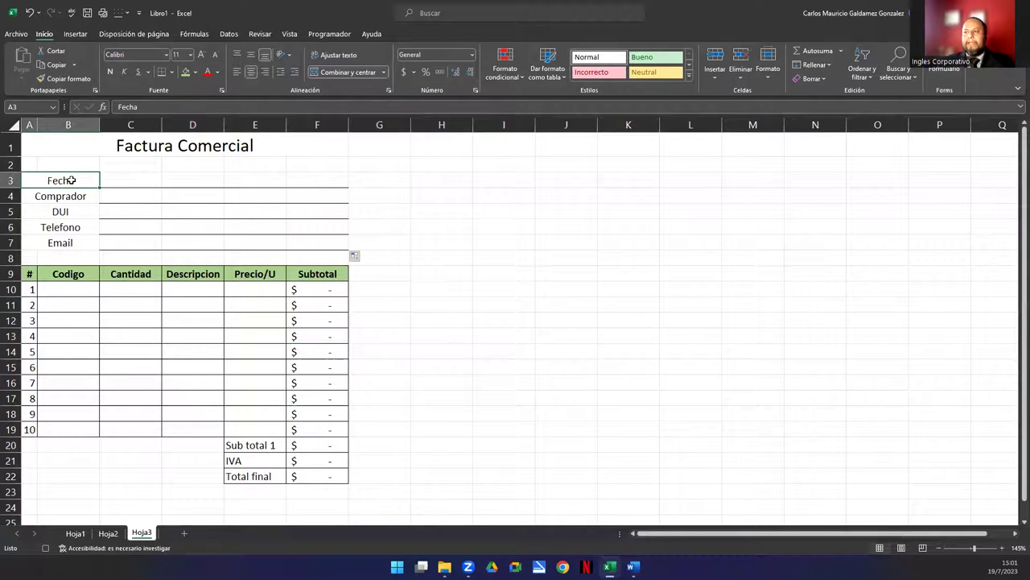
click(50, 289)
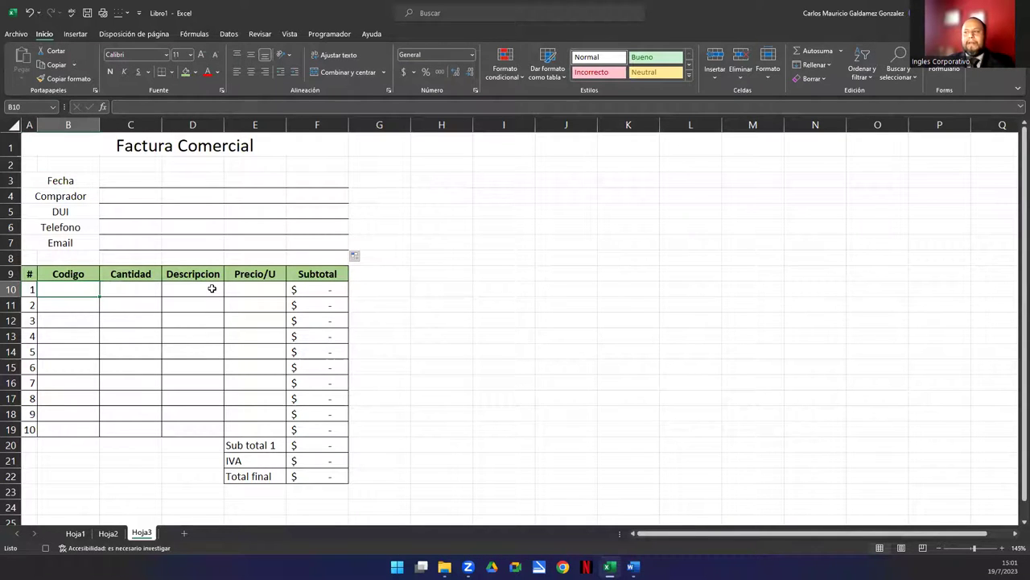
click(323, 33)
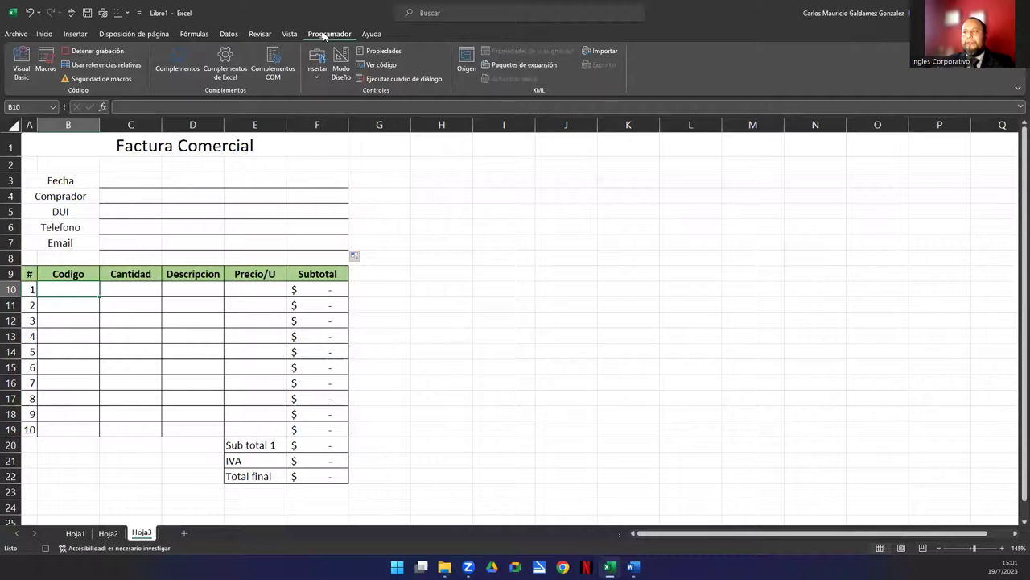
click(98, 51)
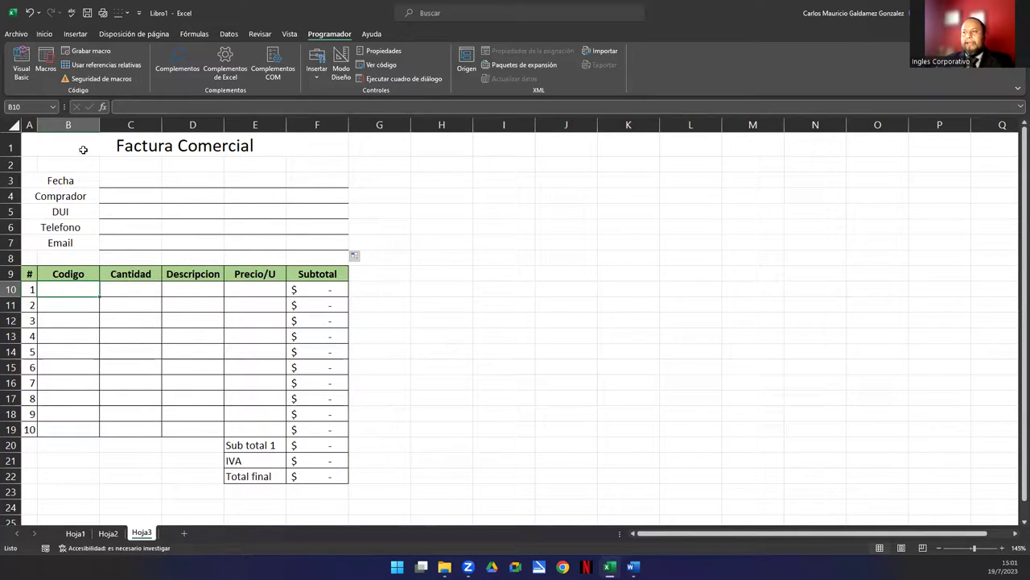
Examine the finished invoice range A1:F22 and check the workbook's list of recorded macros
drag(205, 145, 292, 474)
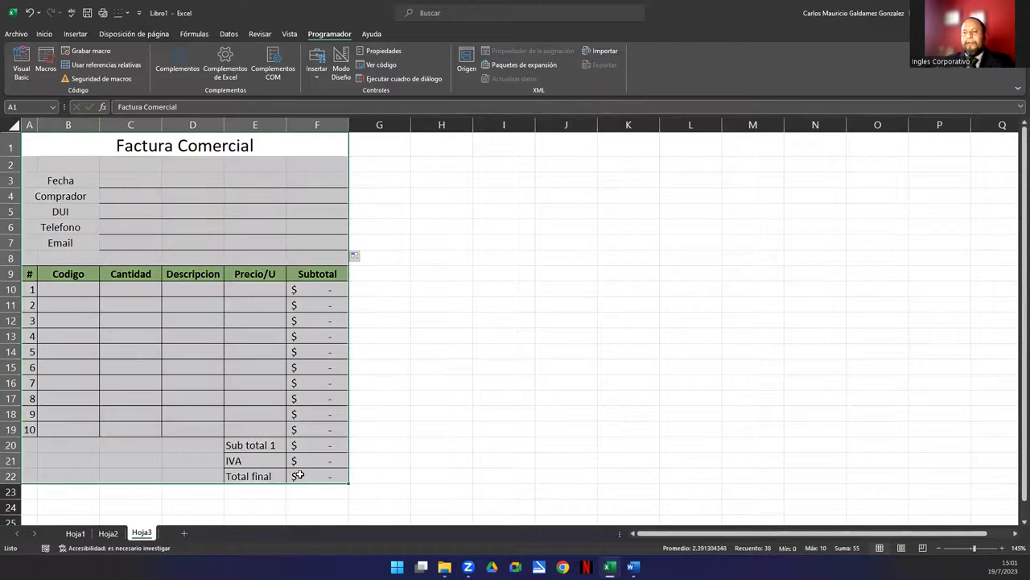
click(215, 418)
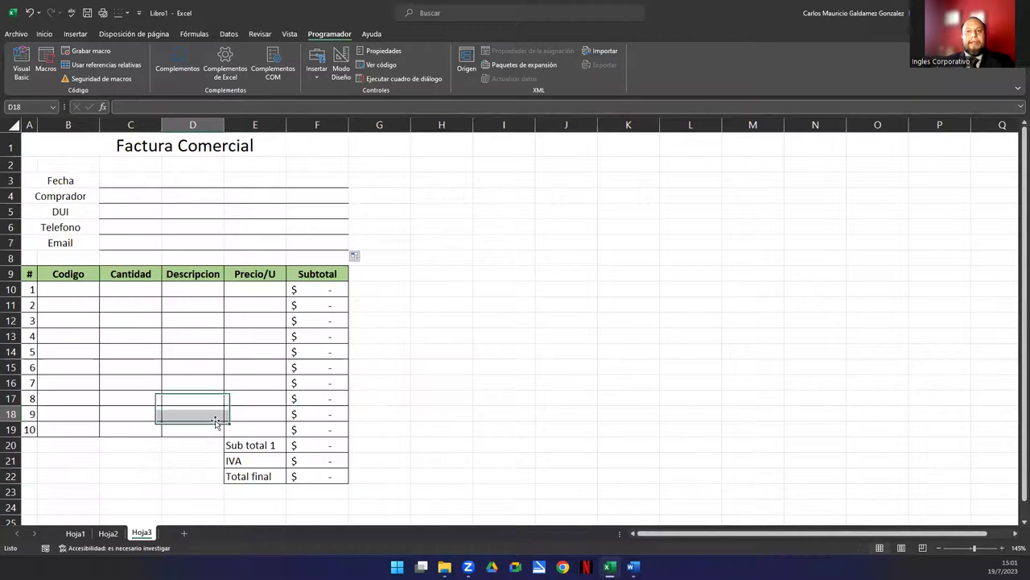
click(95, 51)
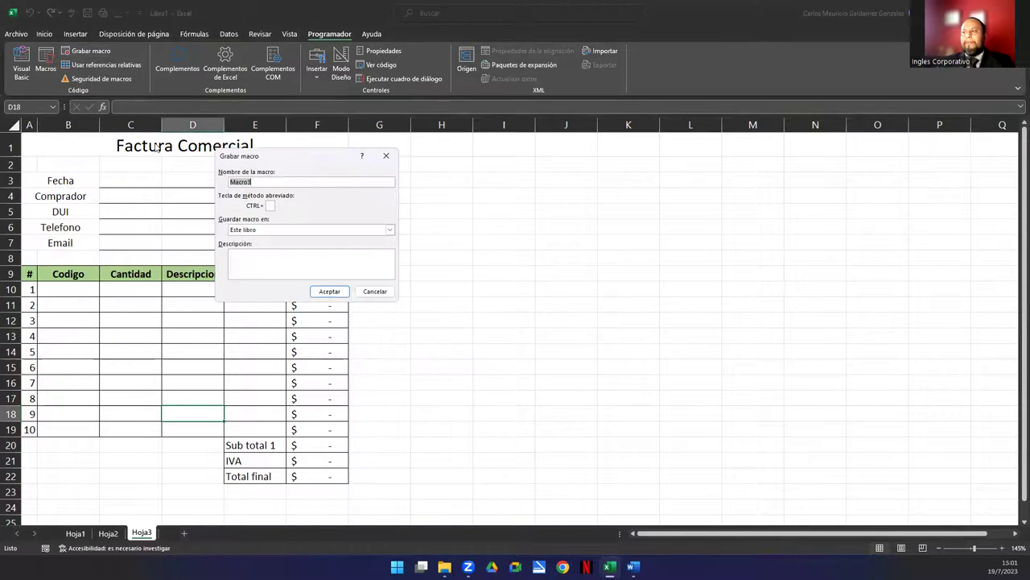
click(374, 291)
click(49, 62)
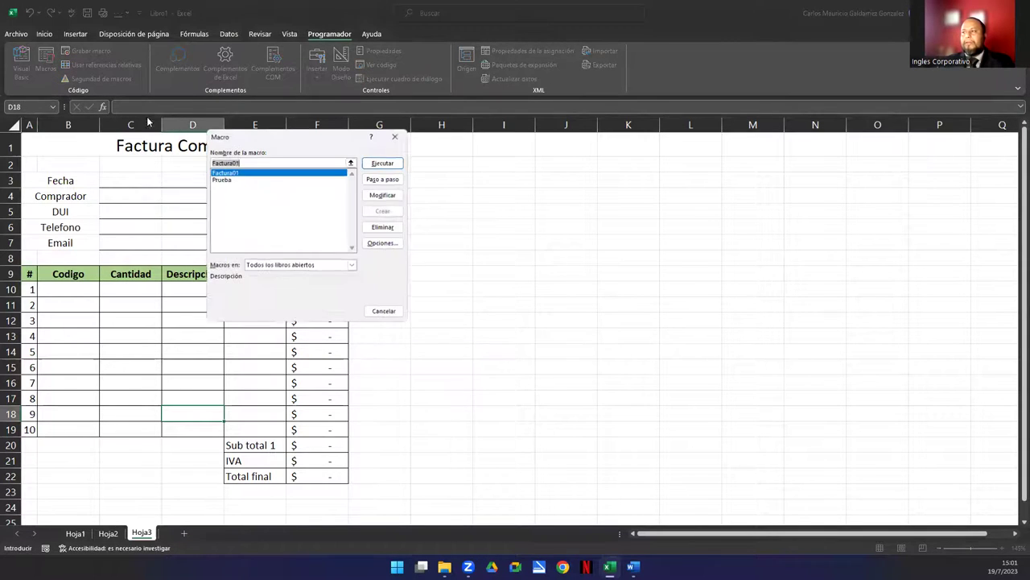
click(221, 182)
click(221, 173)
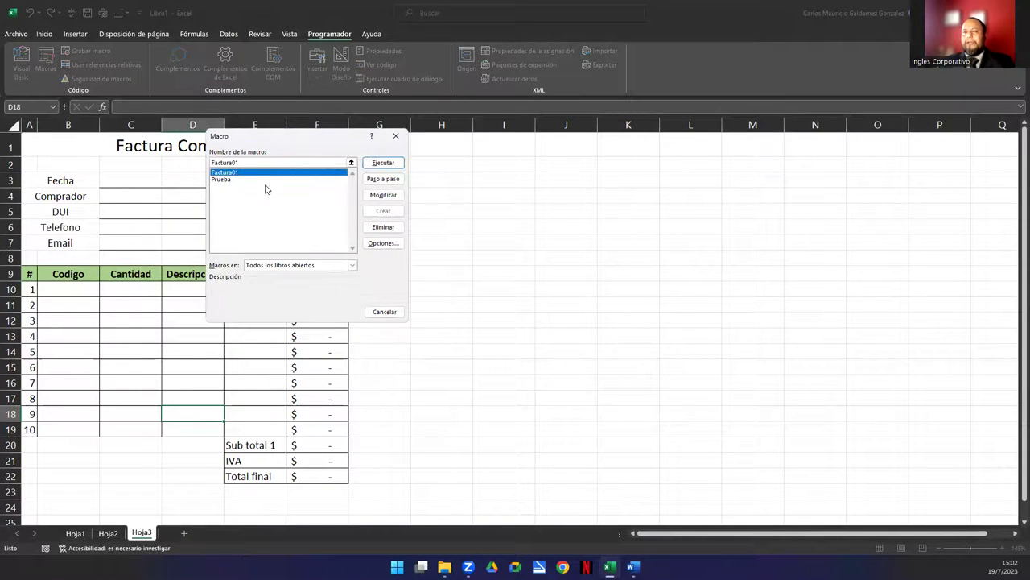
click(395, 135)
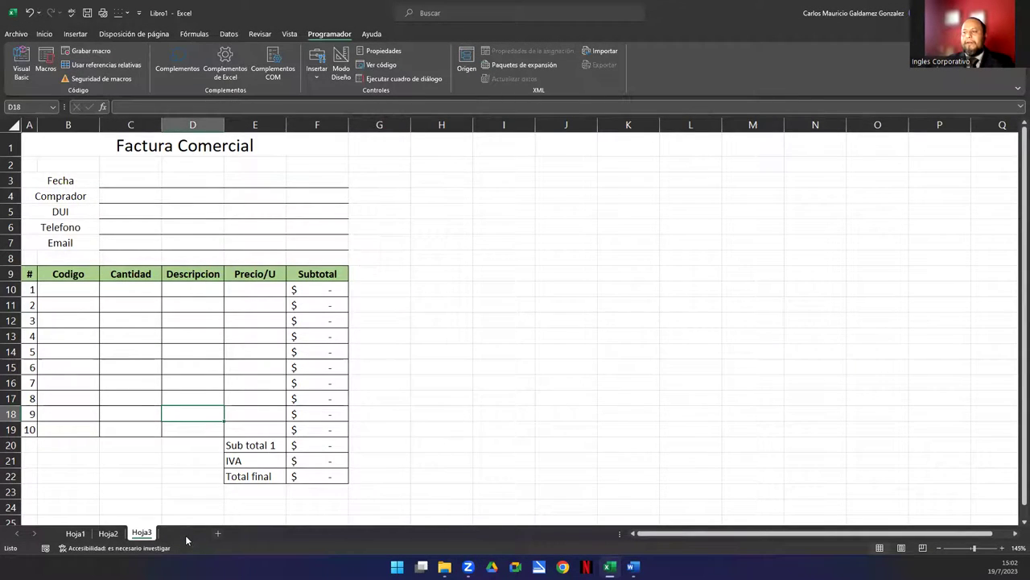
Add a new blank sheet after Hoja3 and run the Factura01 macro on it
click(184, 534)
ctrl+scroll(78, 187, up, 3)
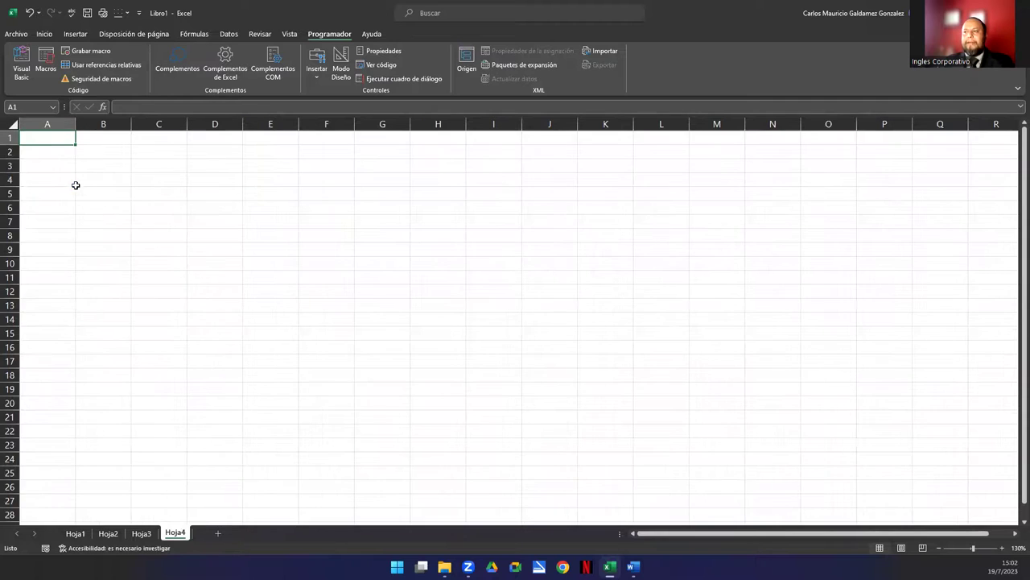
click(522, 257)
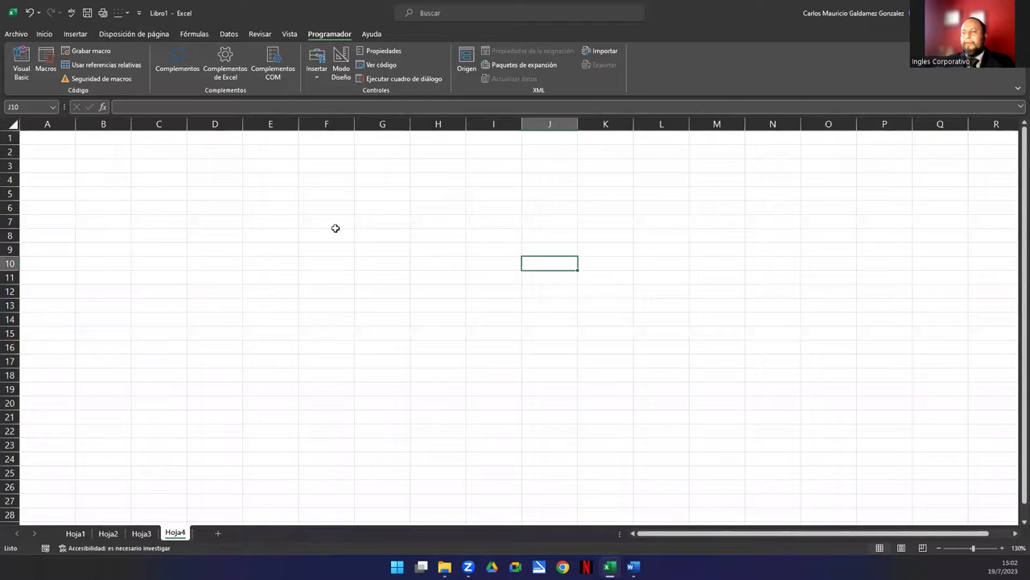
click(44, 64)
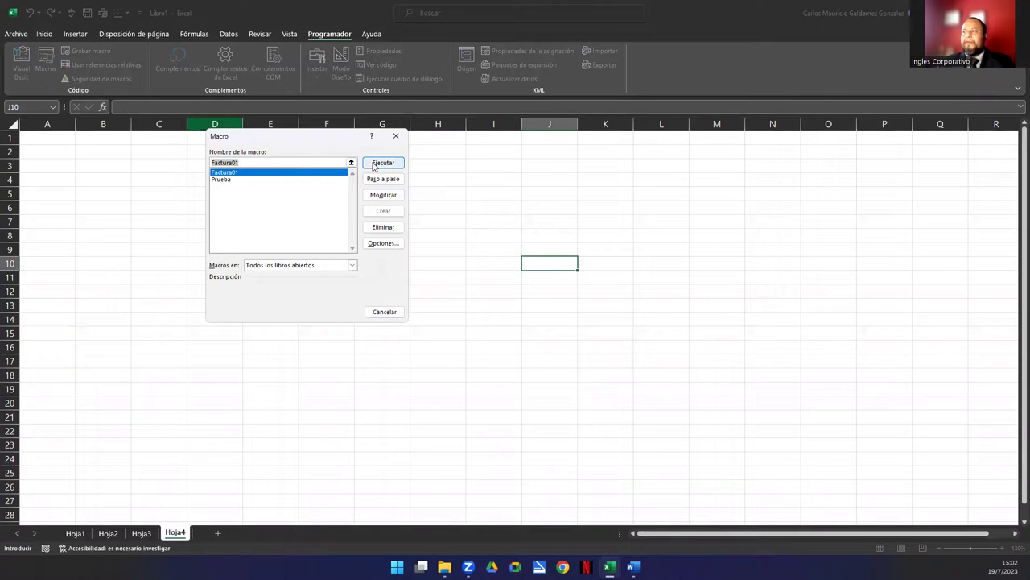
click(373, 165)
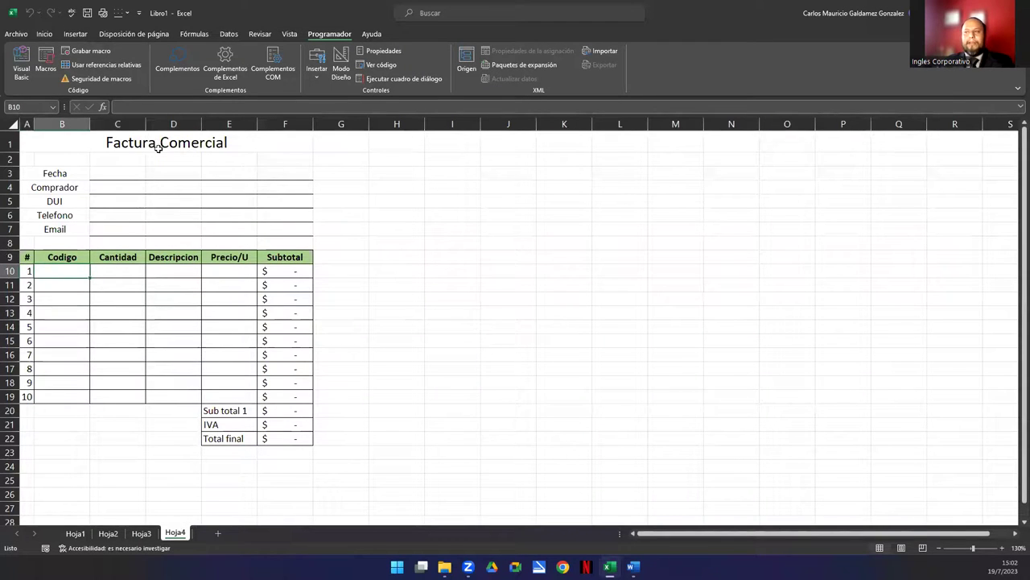
Examine the generated invoice on Hoja4, including its title and the customer data block A3:F7
drag(67, 143, 230, 438)
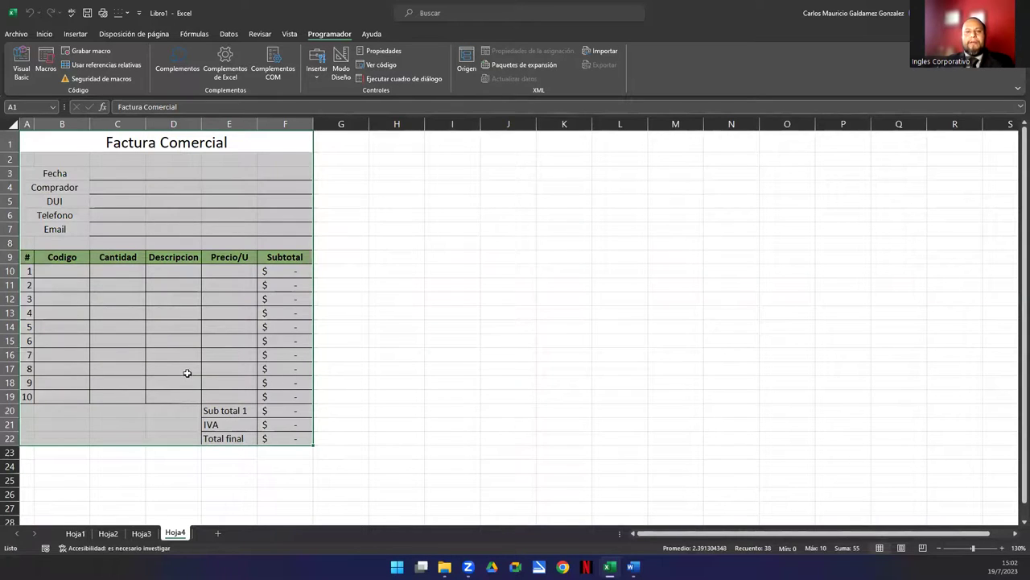
click(165, 286)
click(219, 145)
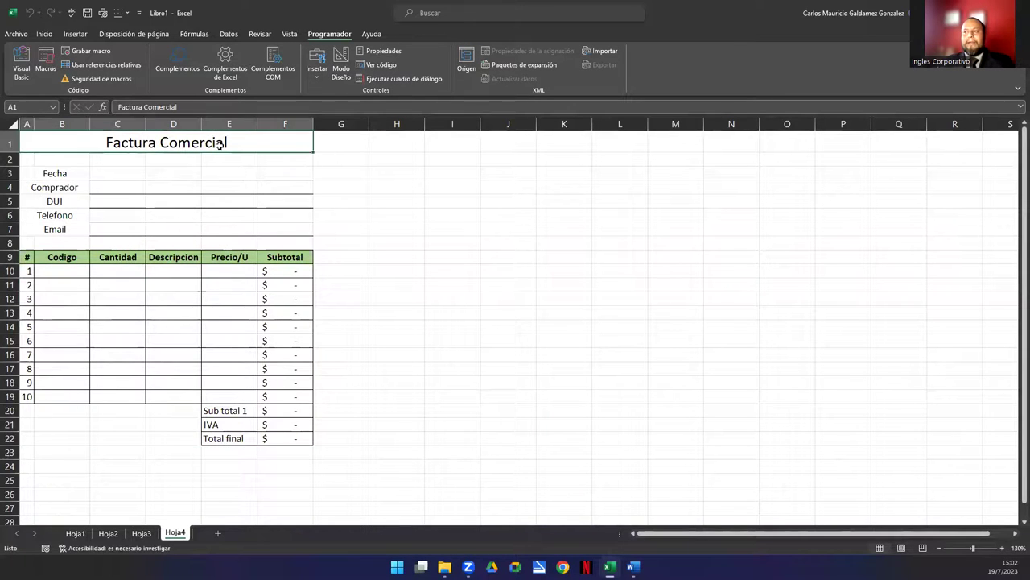
drag(76, 173, 288, 226)
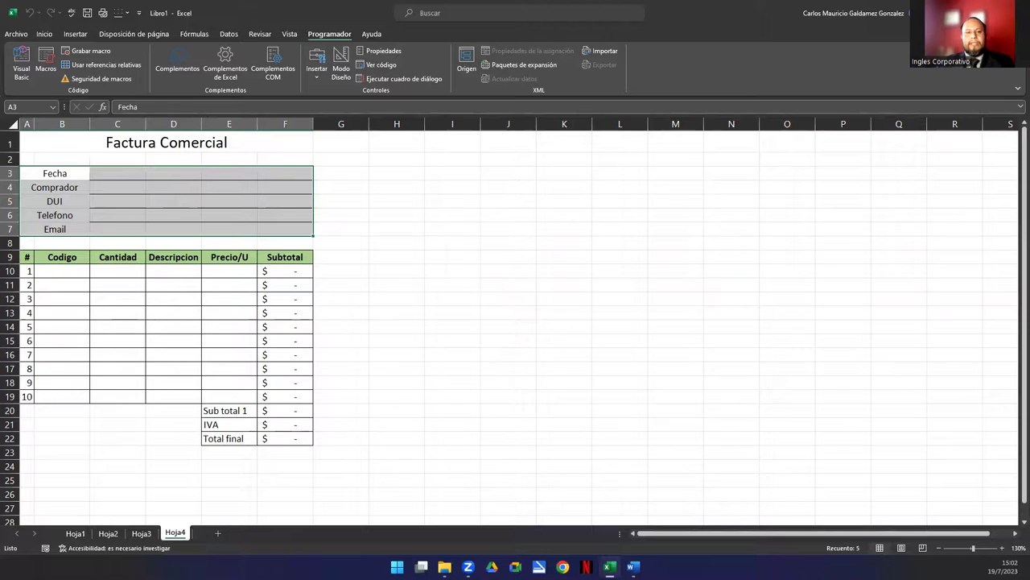
Check the list of recorded macros and the actions available for Factura01, leaving the list without running anything
click(45, 63)
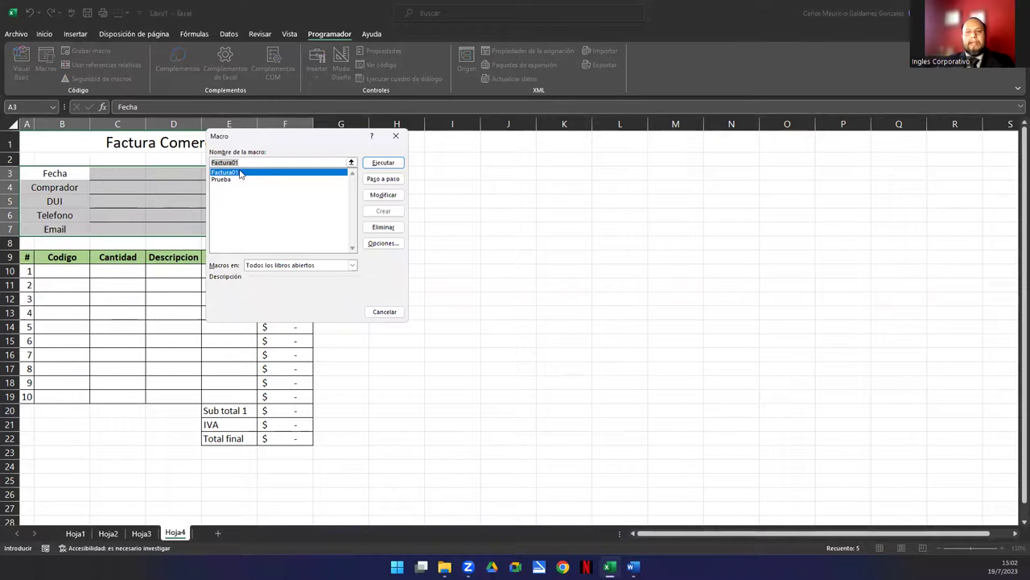
click(396, 135)
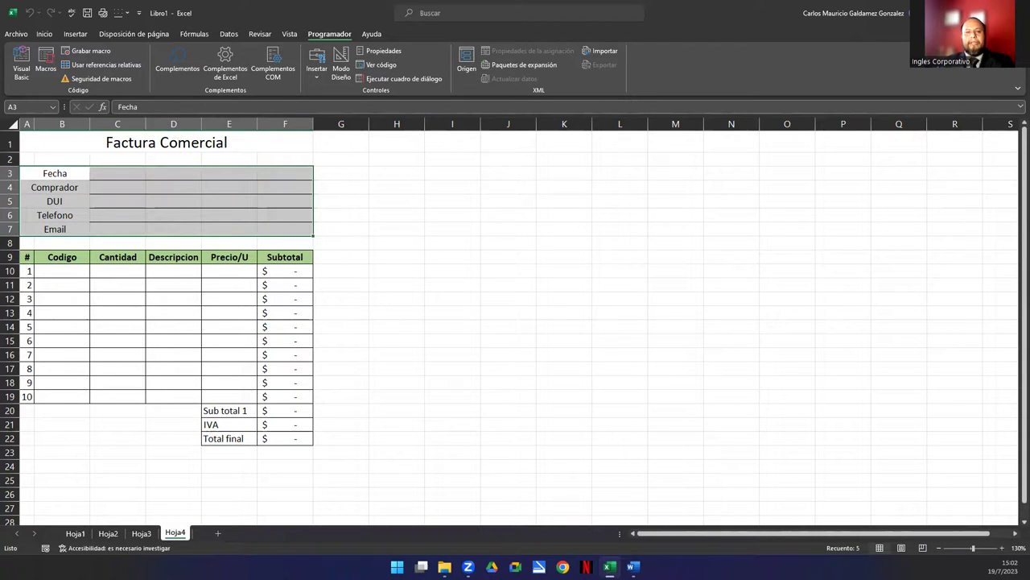
click(46, 70)
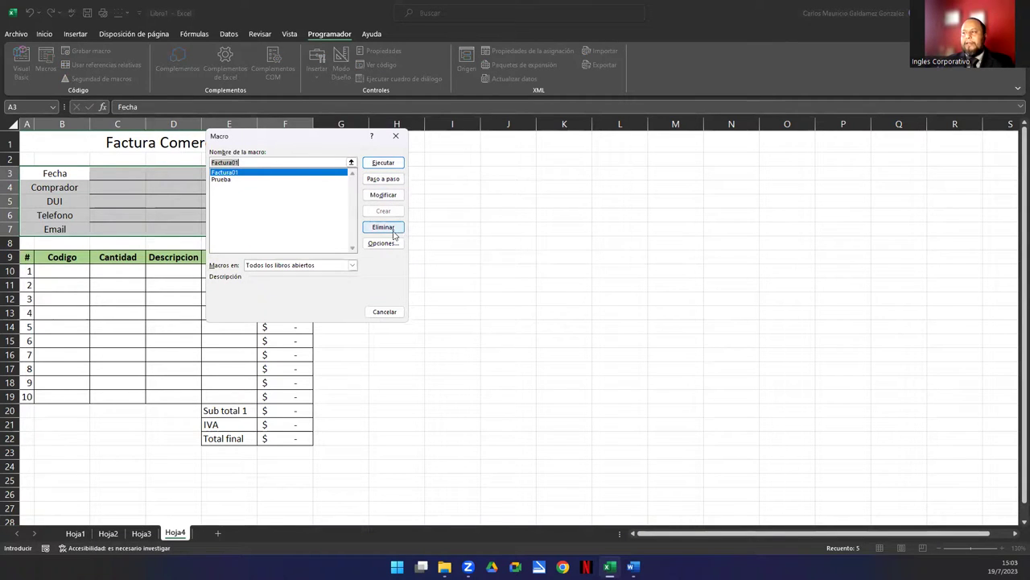
click(396, 136)
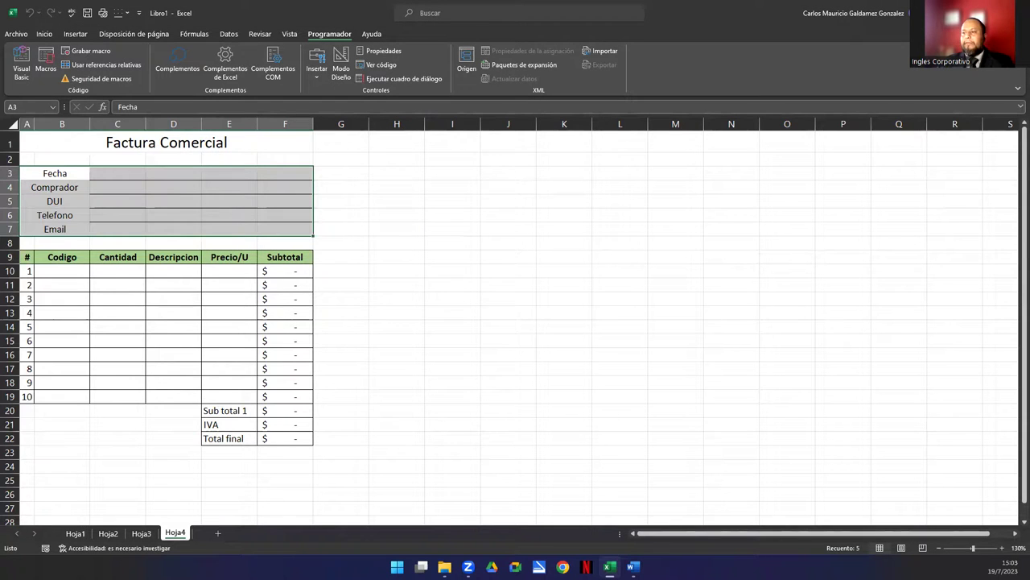
Add a new blank sheet after Hoja4 and start the Factura01 macro in step-by-step mode
click(216, 533)
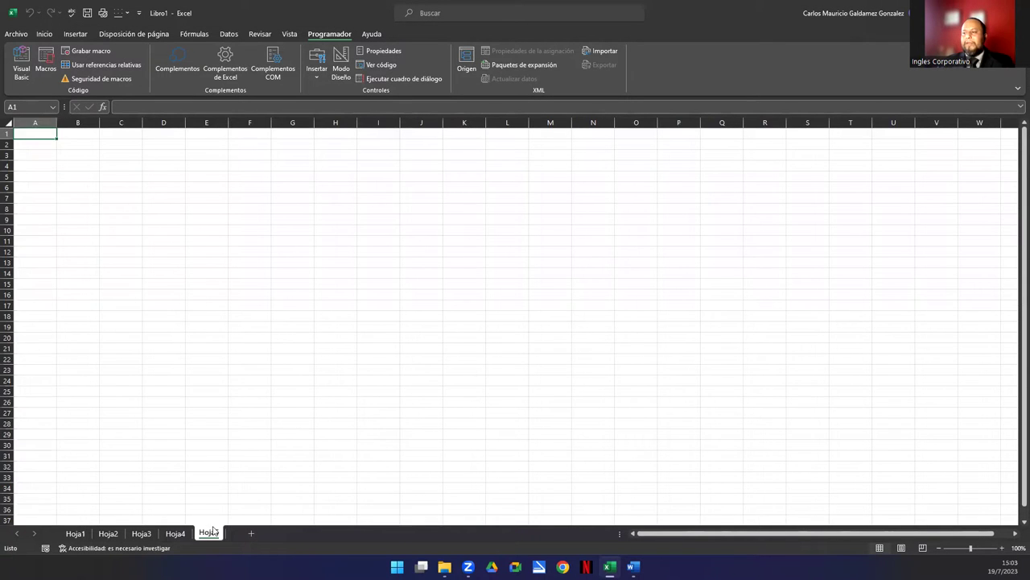
click(45, 58)
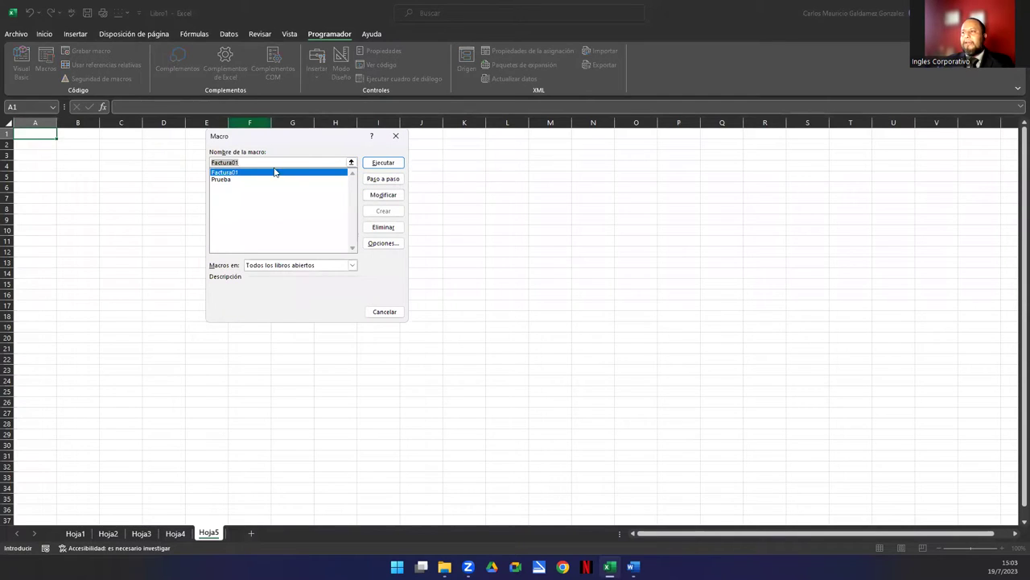
click(280, 174)
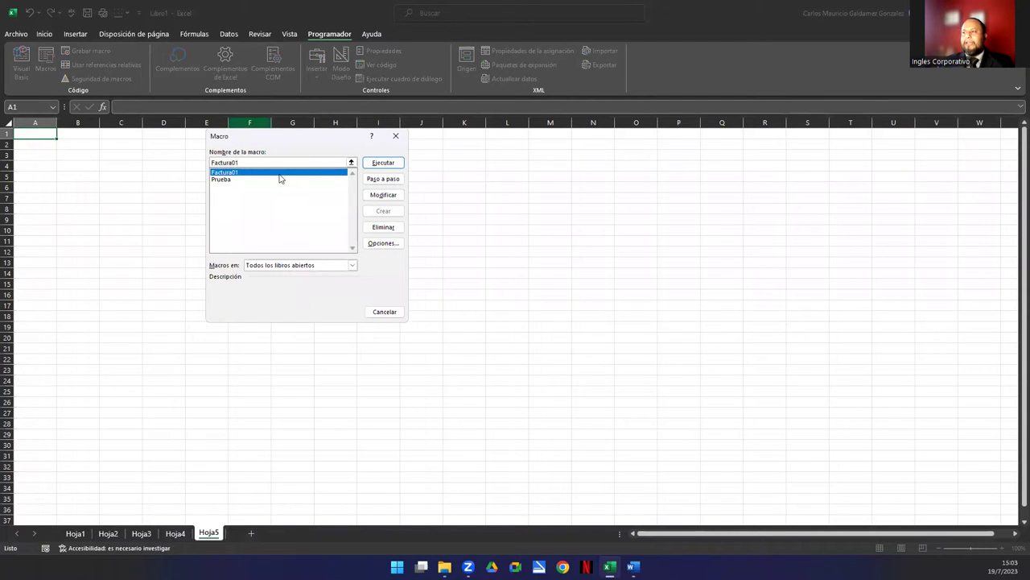
click(382, 181)
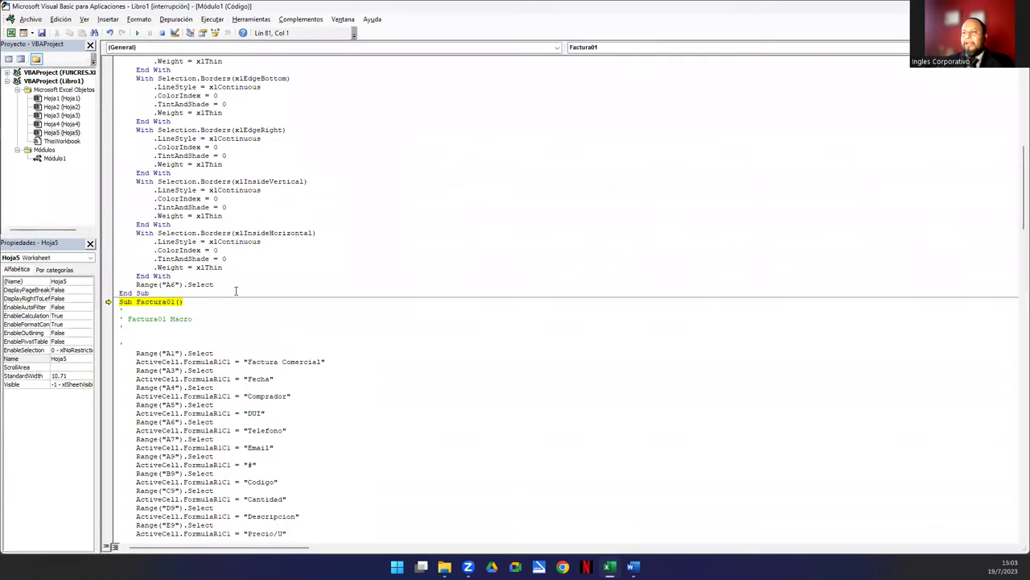
Examine the Factura01 procedure's recorded code from its Sub line to End Sub, highlighting its name and the statements in its body
scroll(191, 308, down, 5)
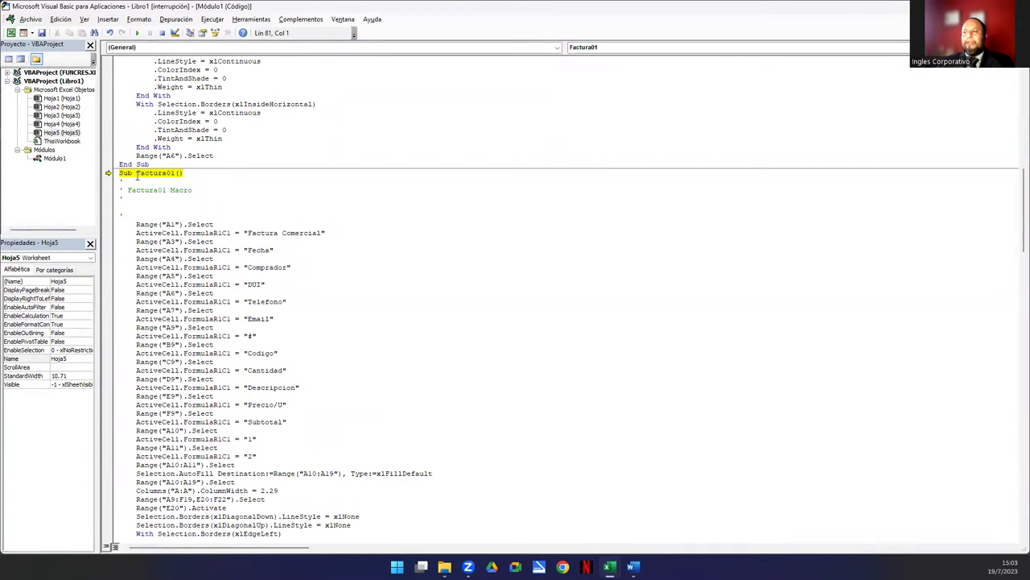
drag(136, 173, 193, 176)
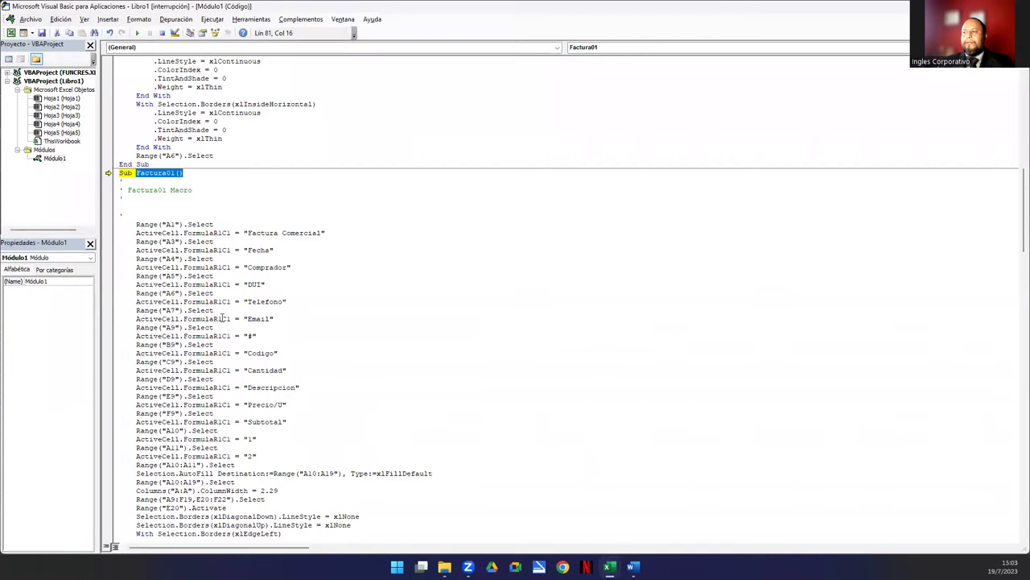
scroll(175, 189, down, 1)
drag(135, 199, 241, 535)
scroll(294, 494, down, 18)
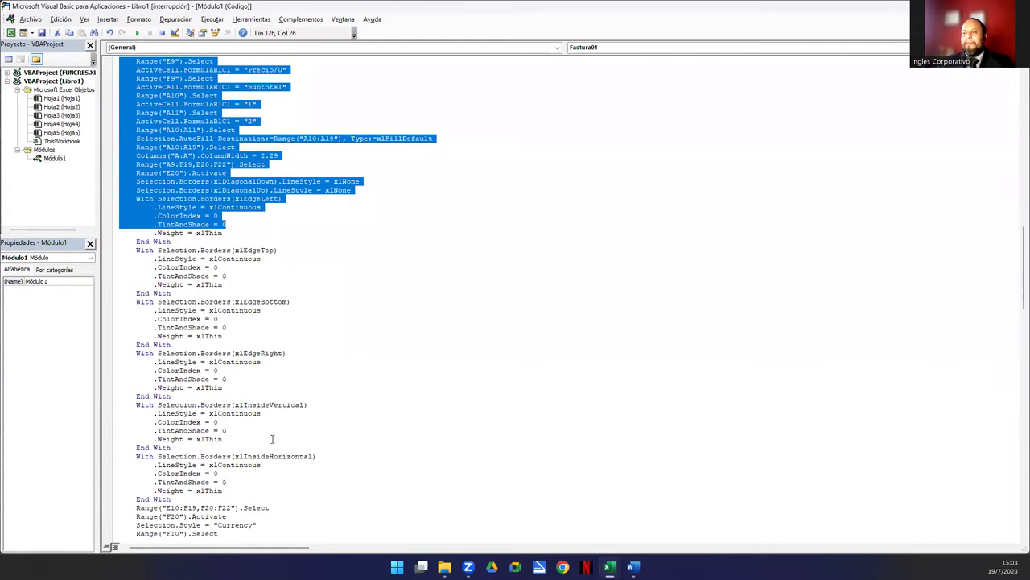
scroll(221, 442, down, 12)
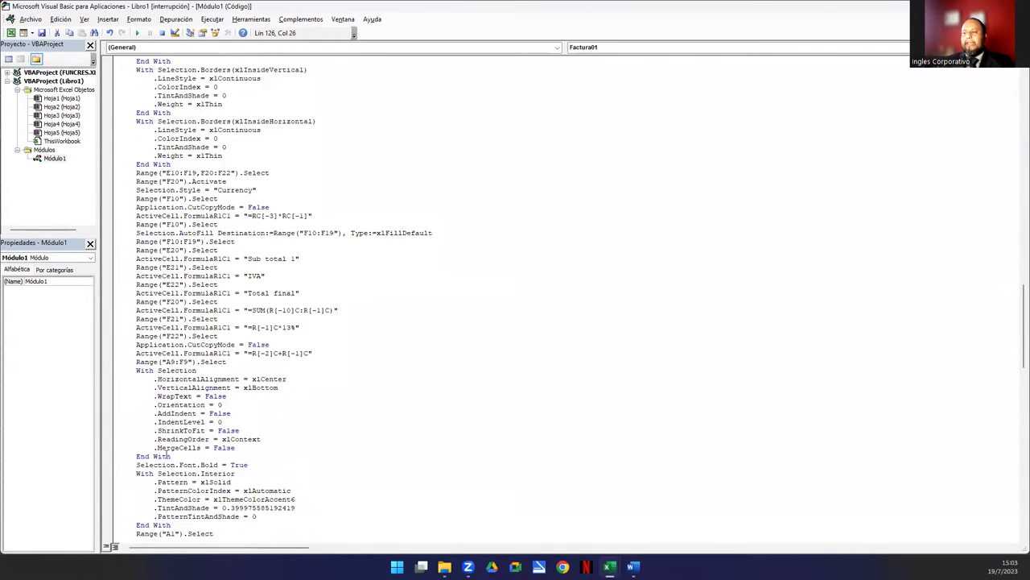
scroll(185, 451, down, 20)
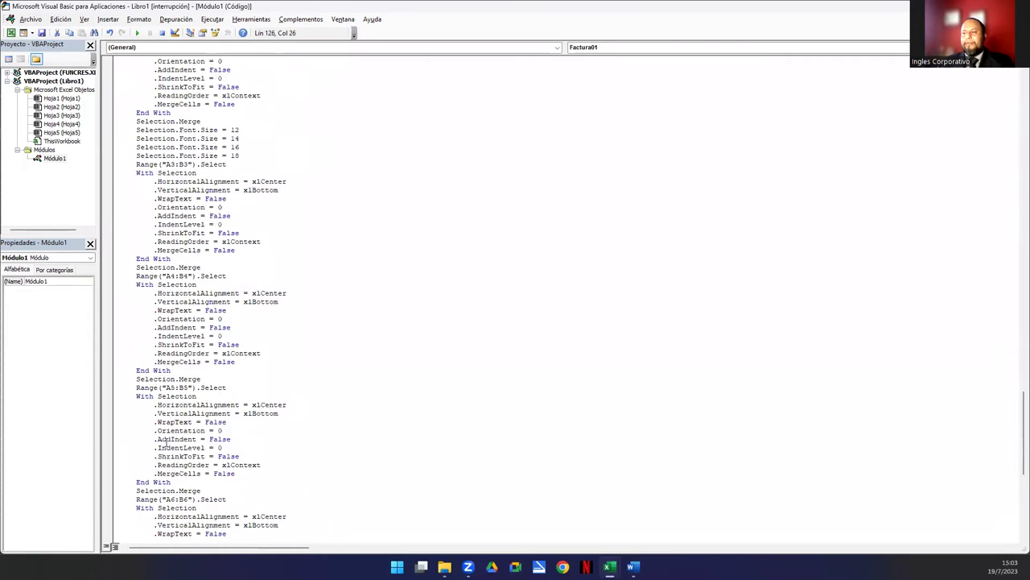
scroll(162, 441, down, 6)
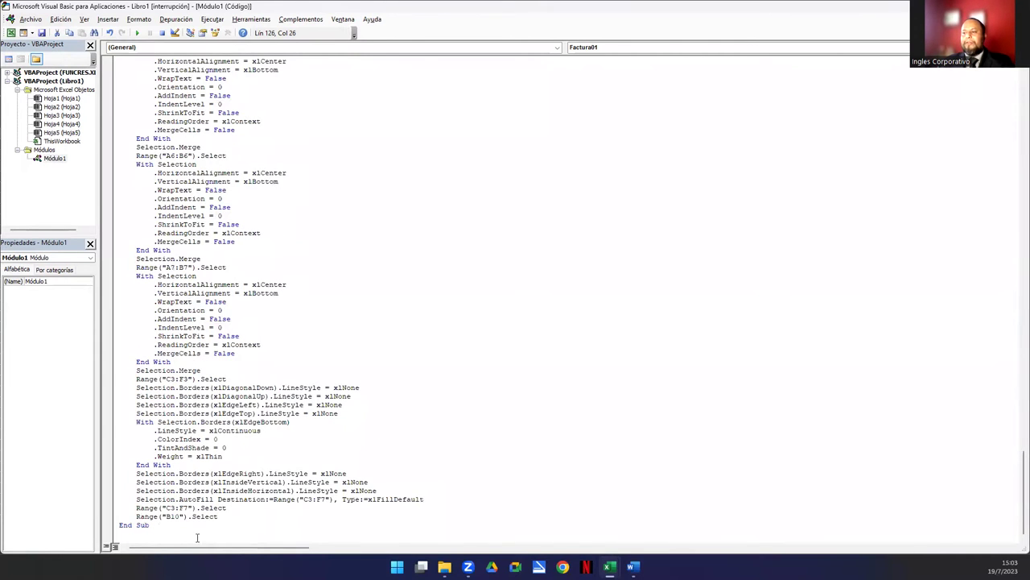
shift+click(219, 518)
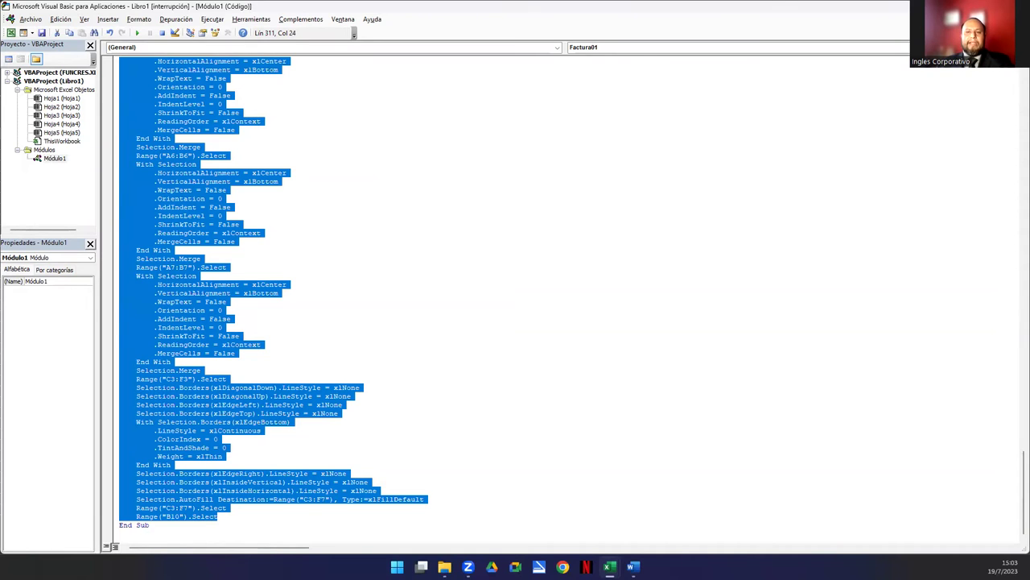
click(237, 241)
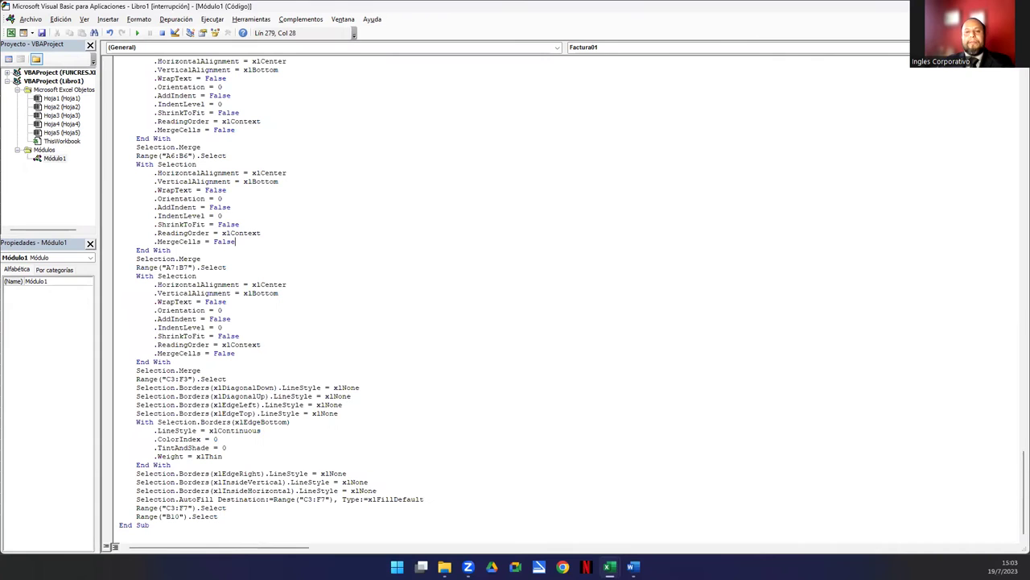